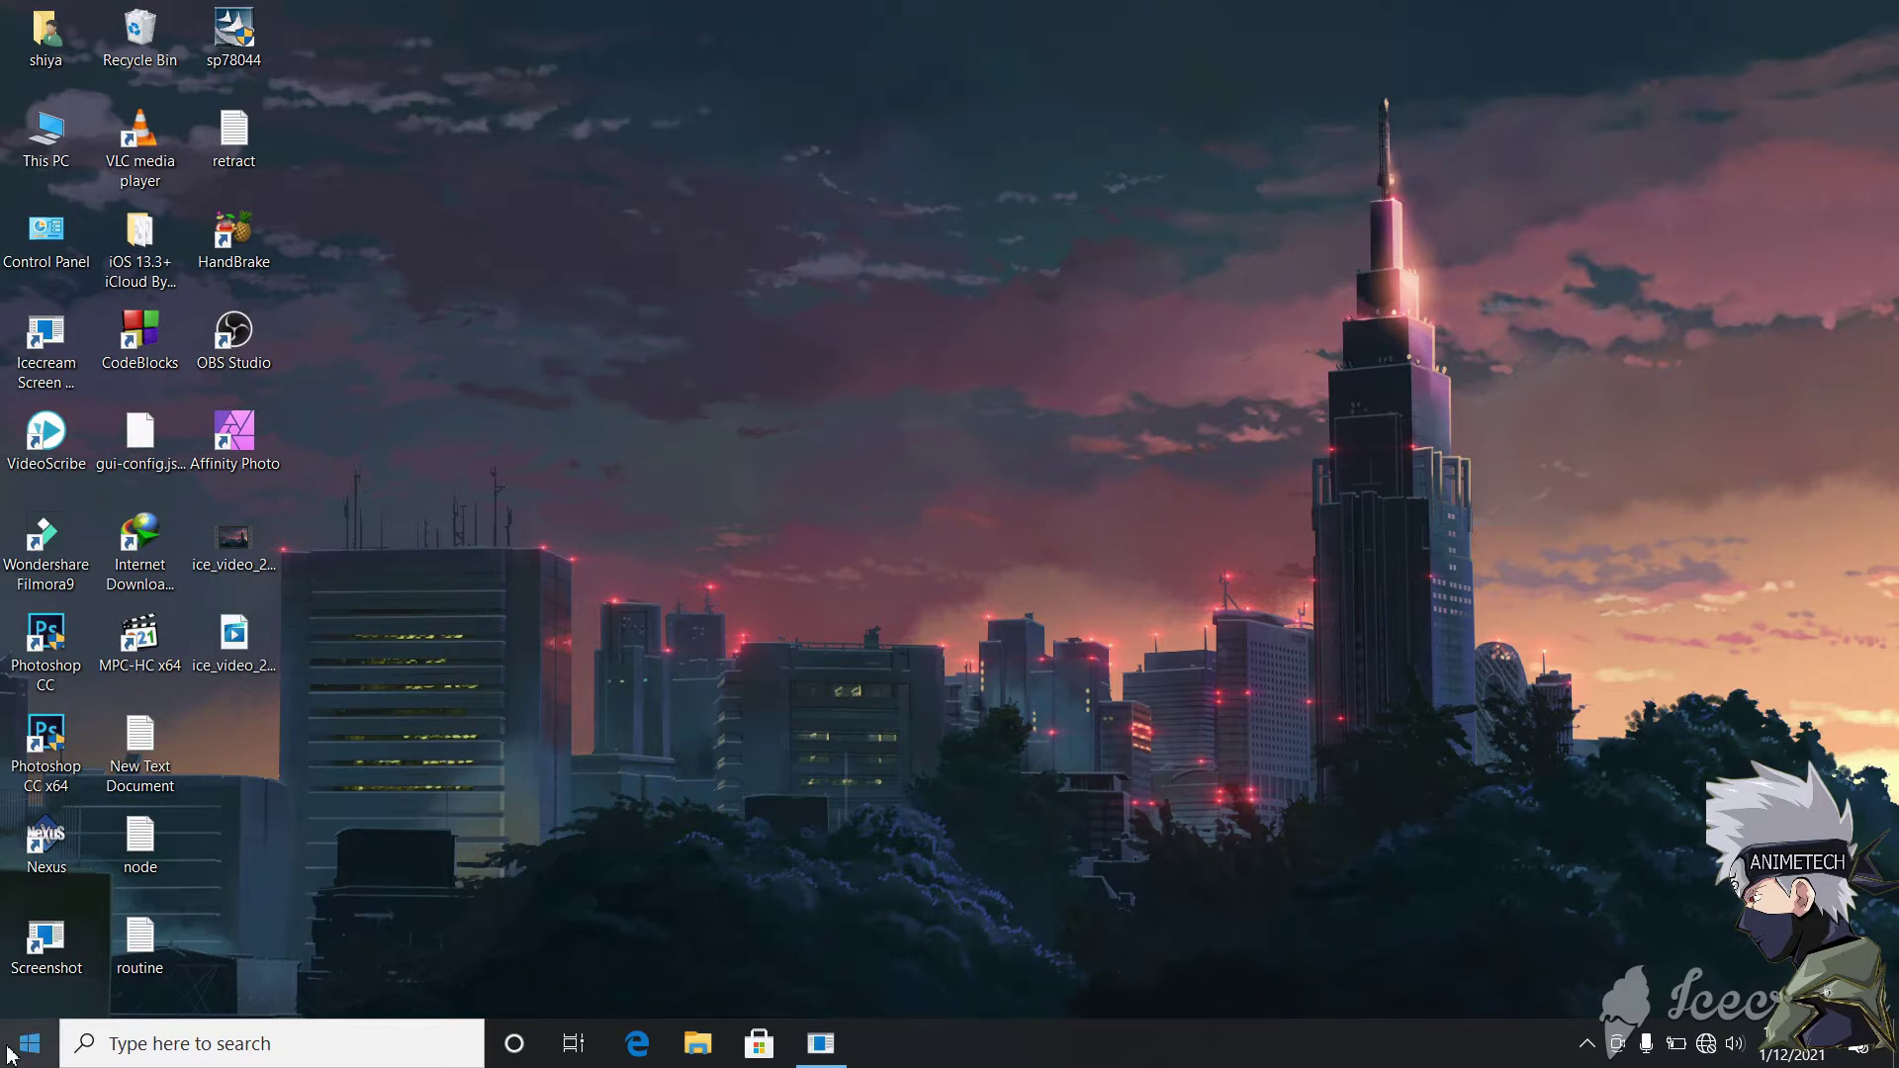
Step: Show the stuck 8 key flooding the Windows search box with 8s, retesting it three times
left_click(130, 1044)
type("888888888888888888888888888888888888888888888888888888888888888888888888888888888")
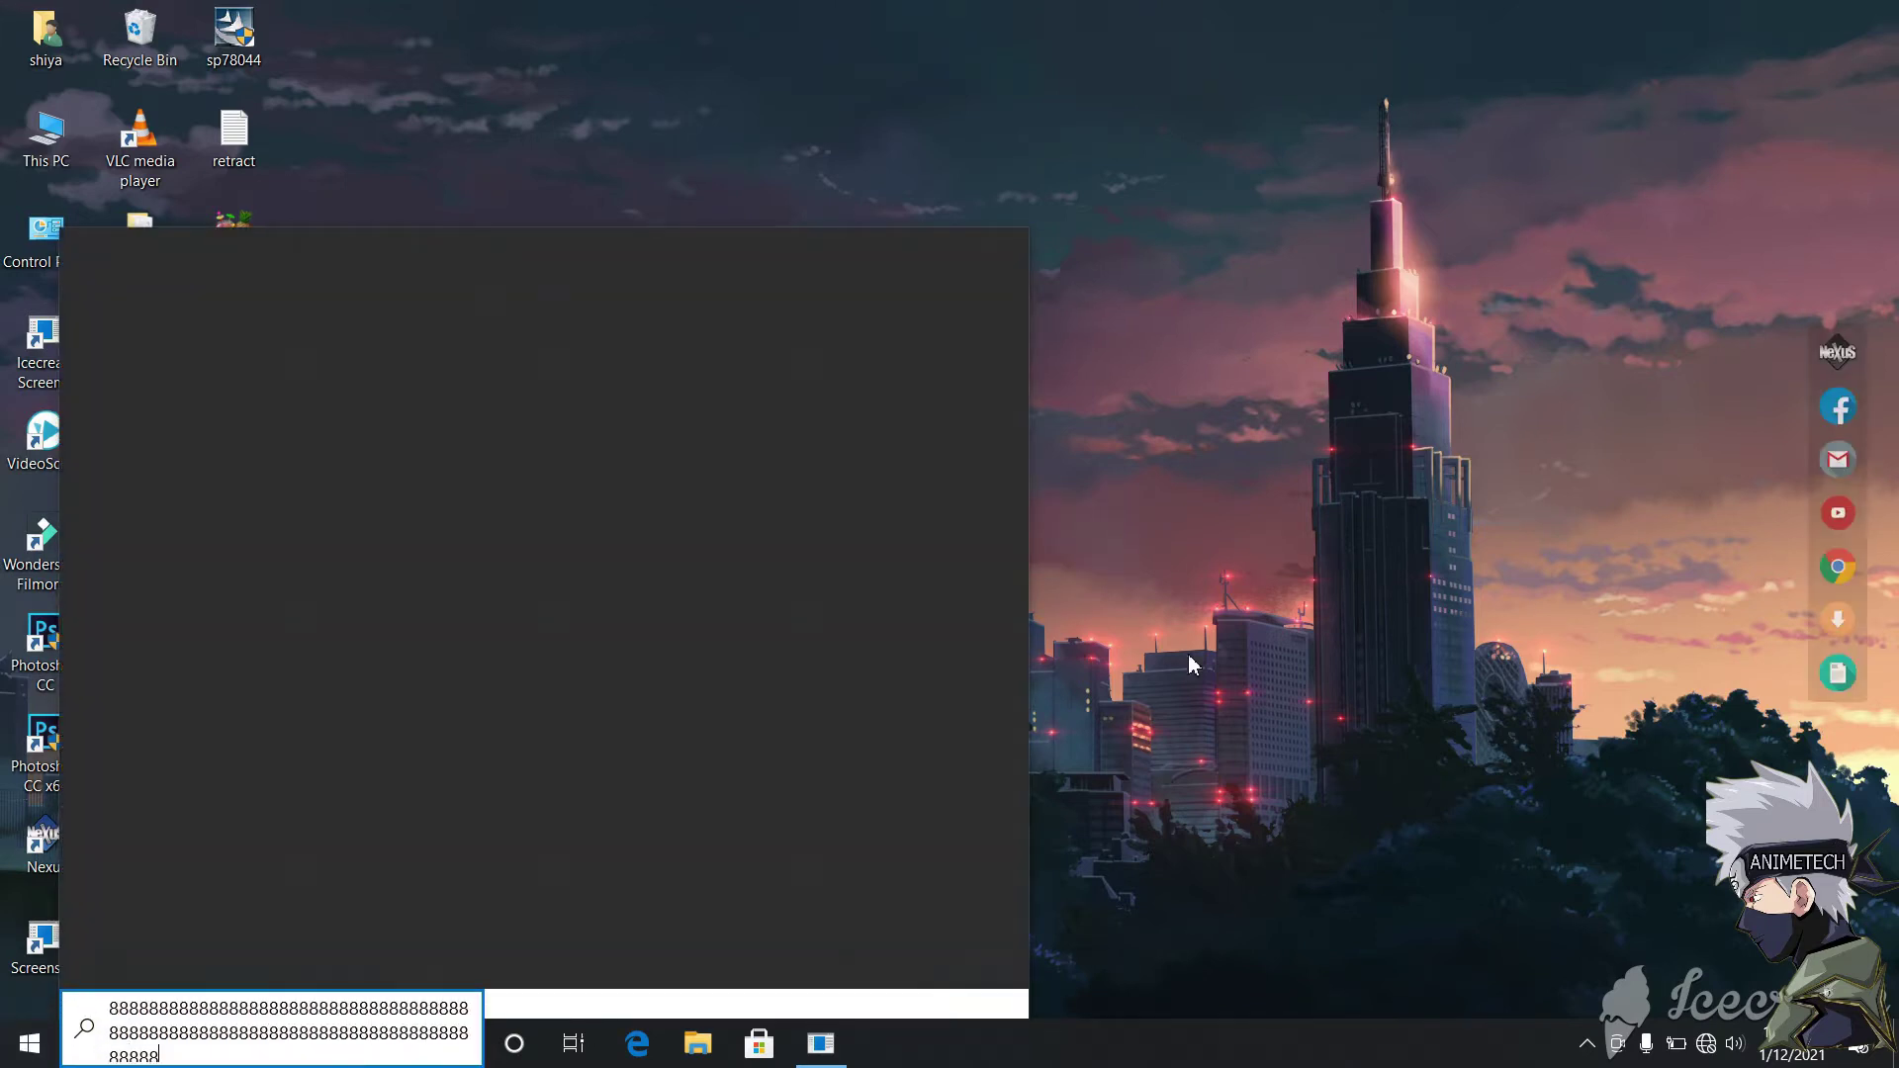
left_click(1190, 665)
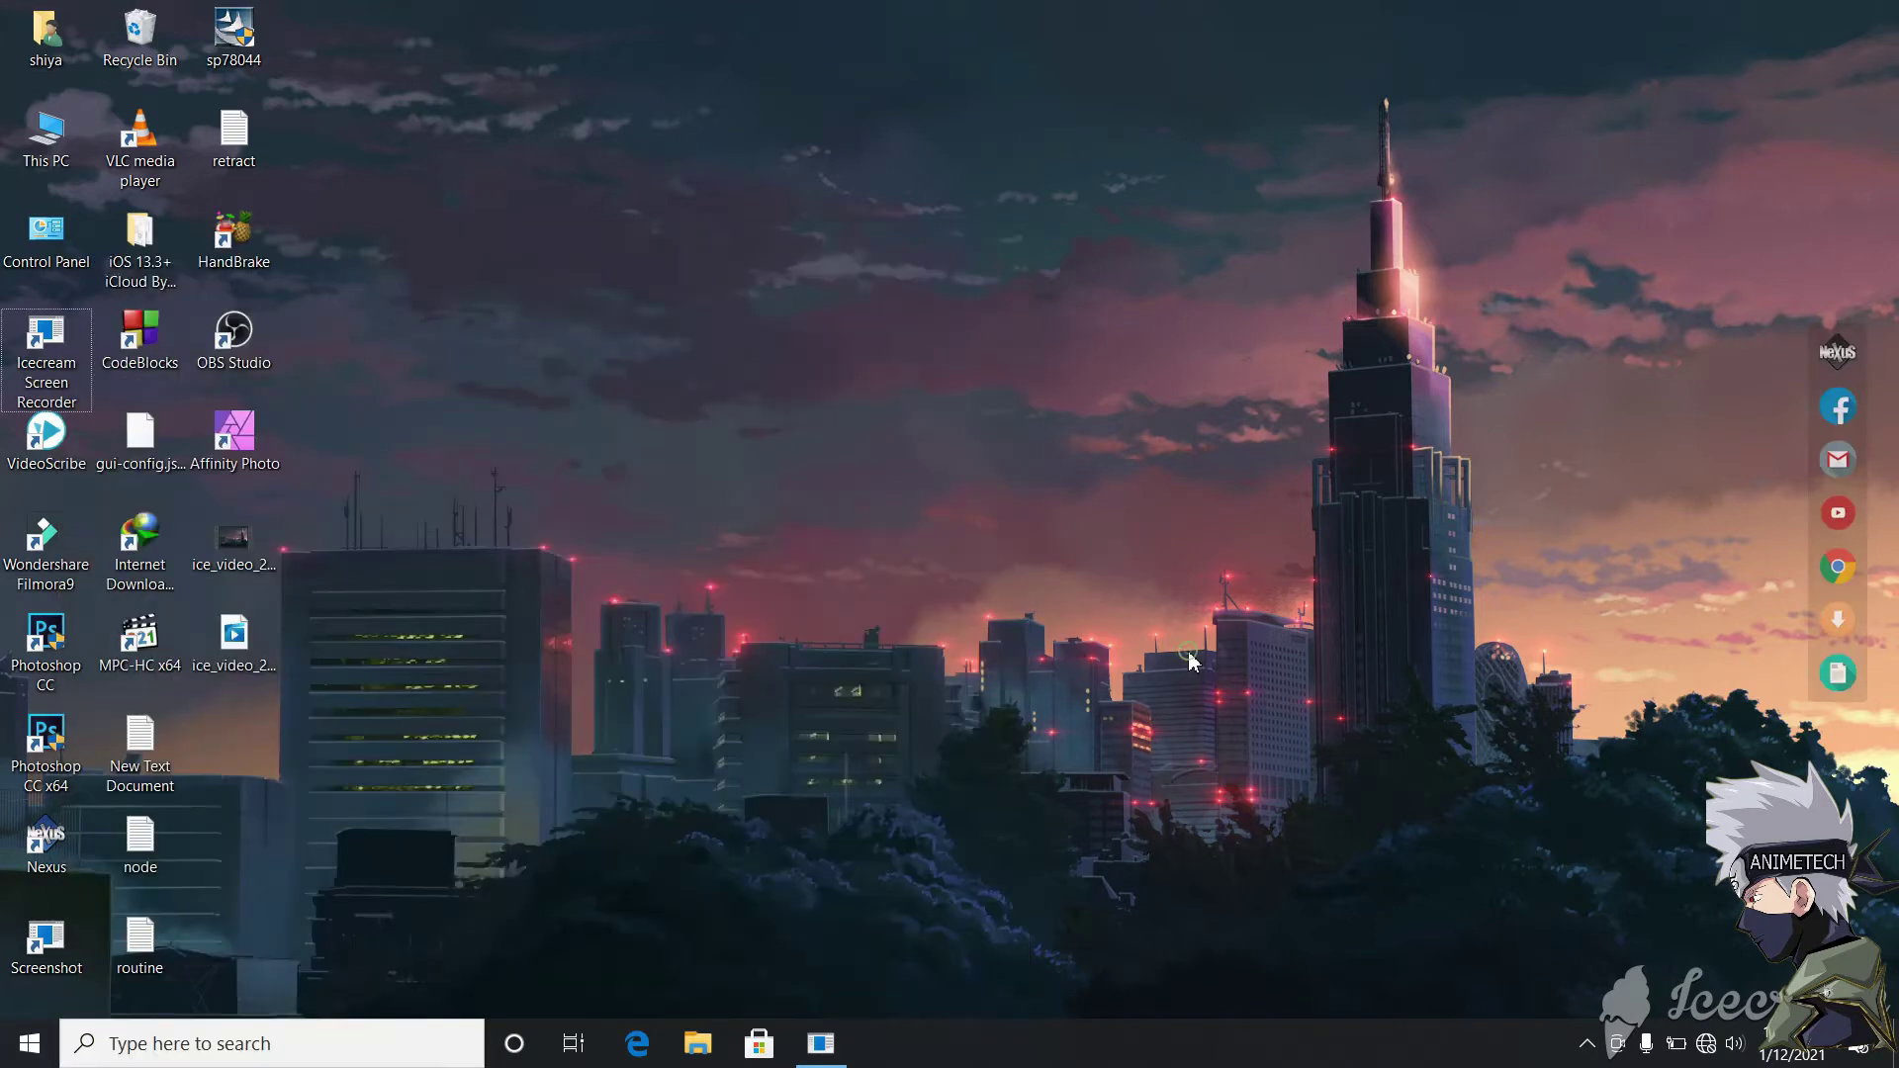
left_click(318, 1050)
type("8888888888888888")
key("Escape")
left_click(188, 1042)
type("8888888888888888888888888888888888888888")
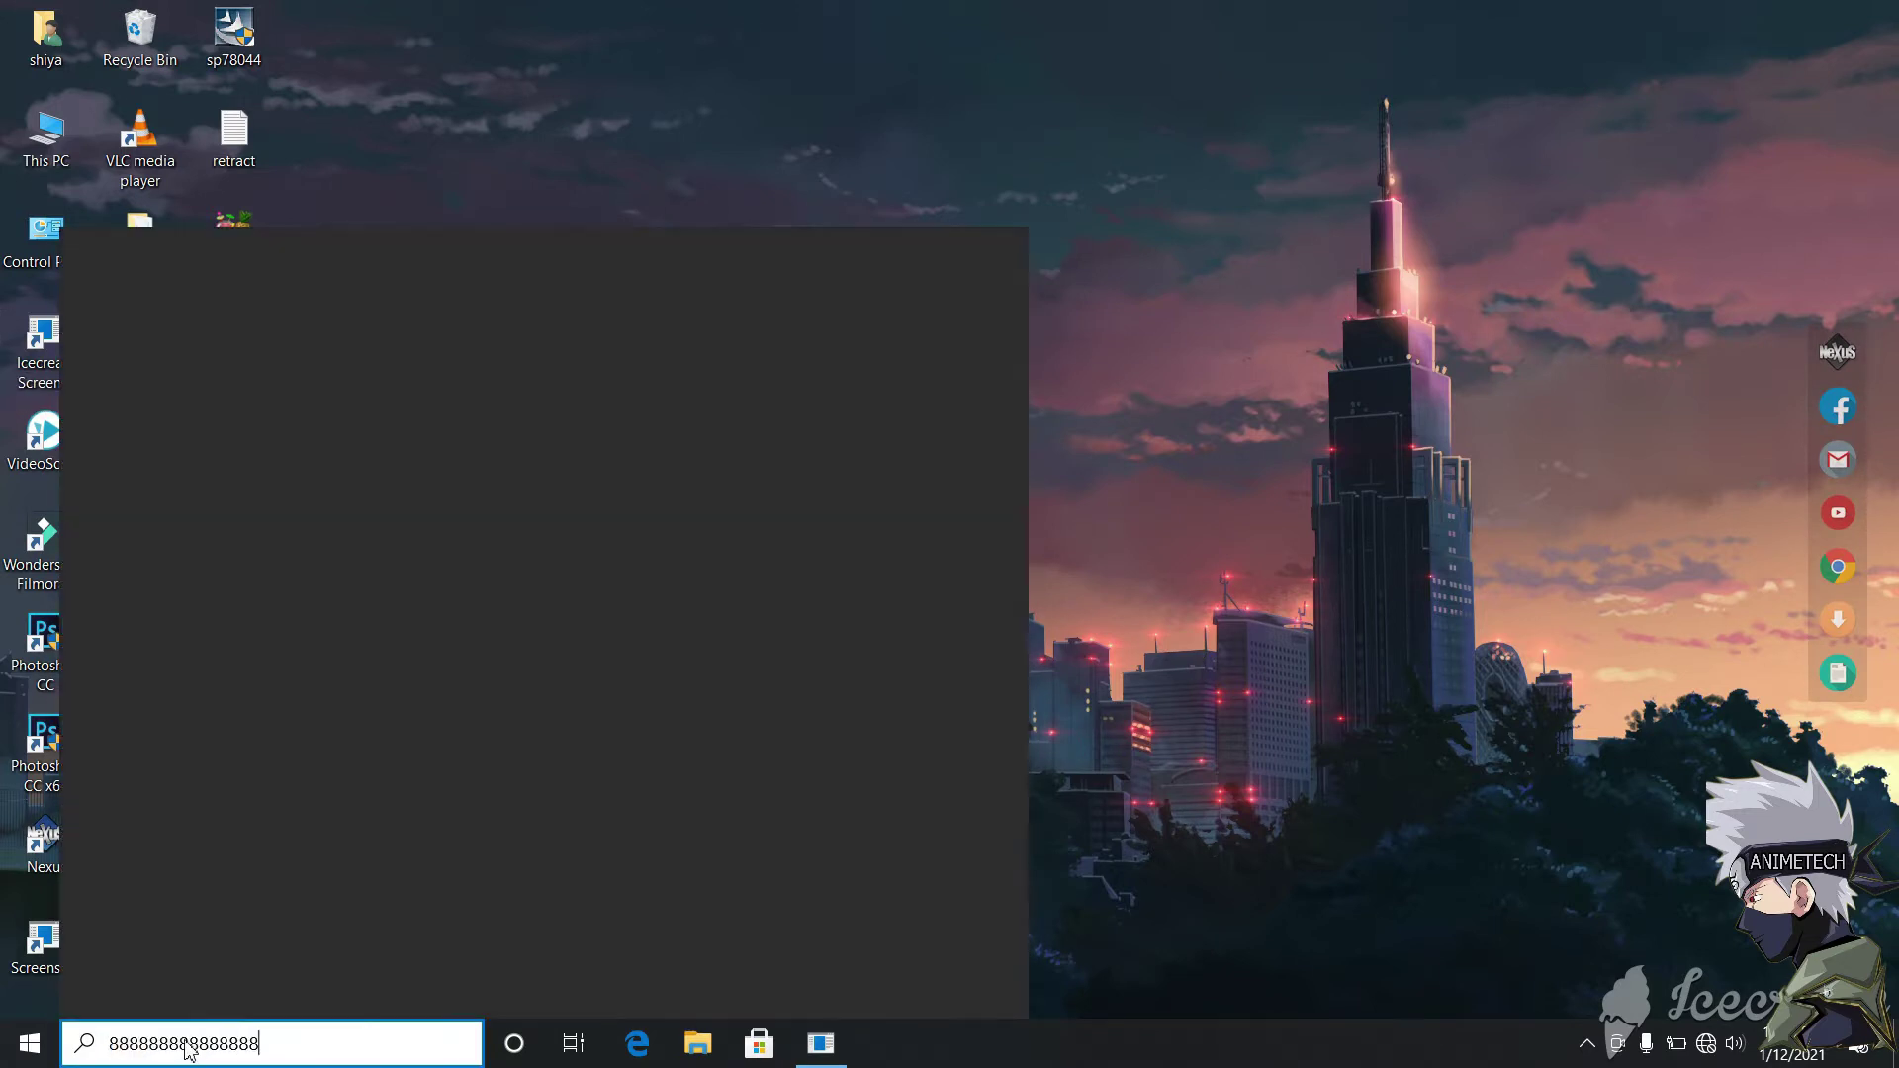
left_click(1368, 699)
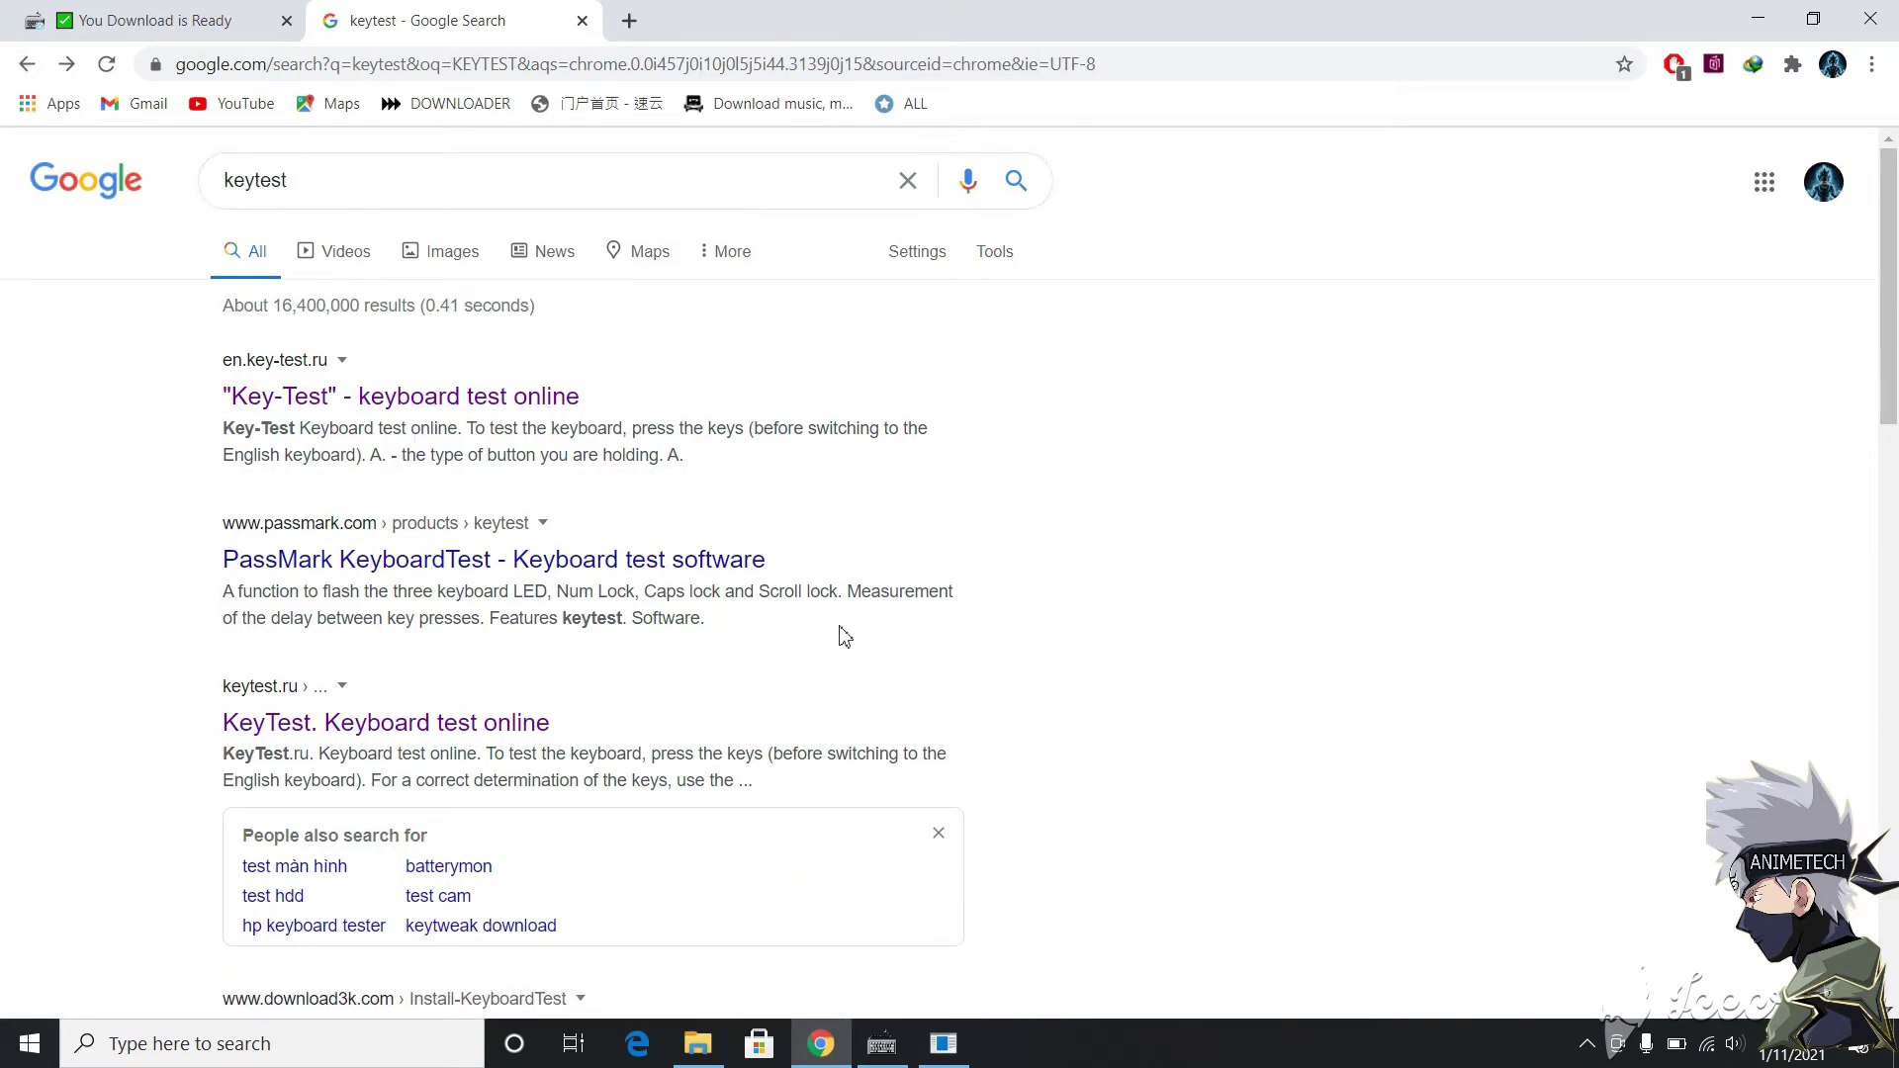
Step: Open the Key-Test result and press 8 twice, seeing <8> logged each time
scroll(1190, 556, "down", 1)
scroll(1190, 556, "down", 1)
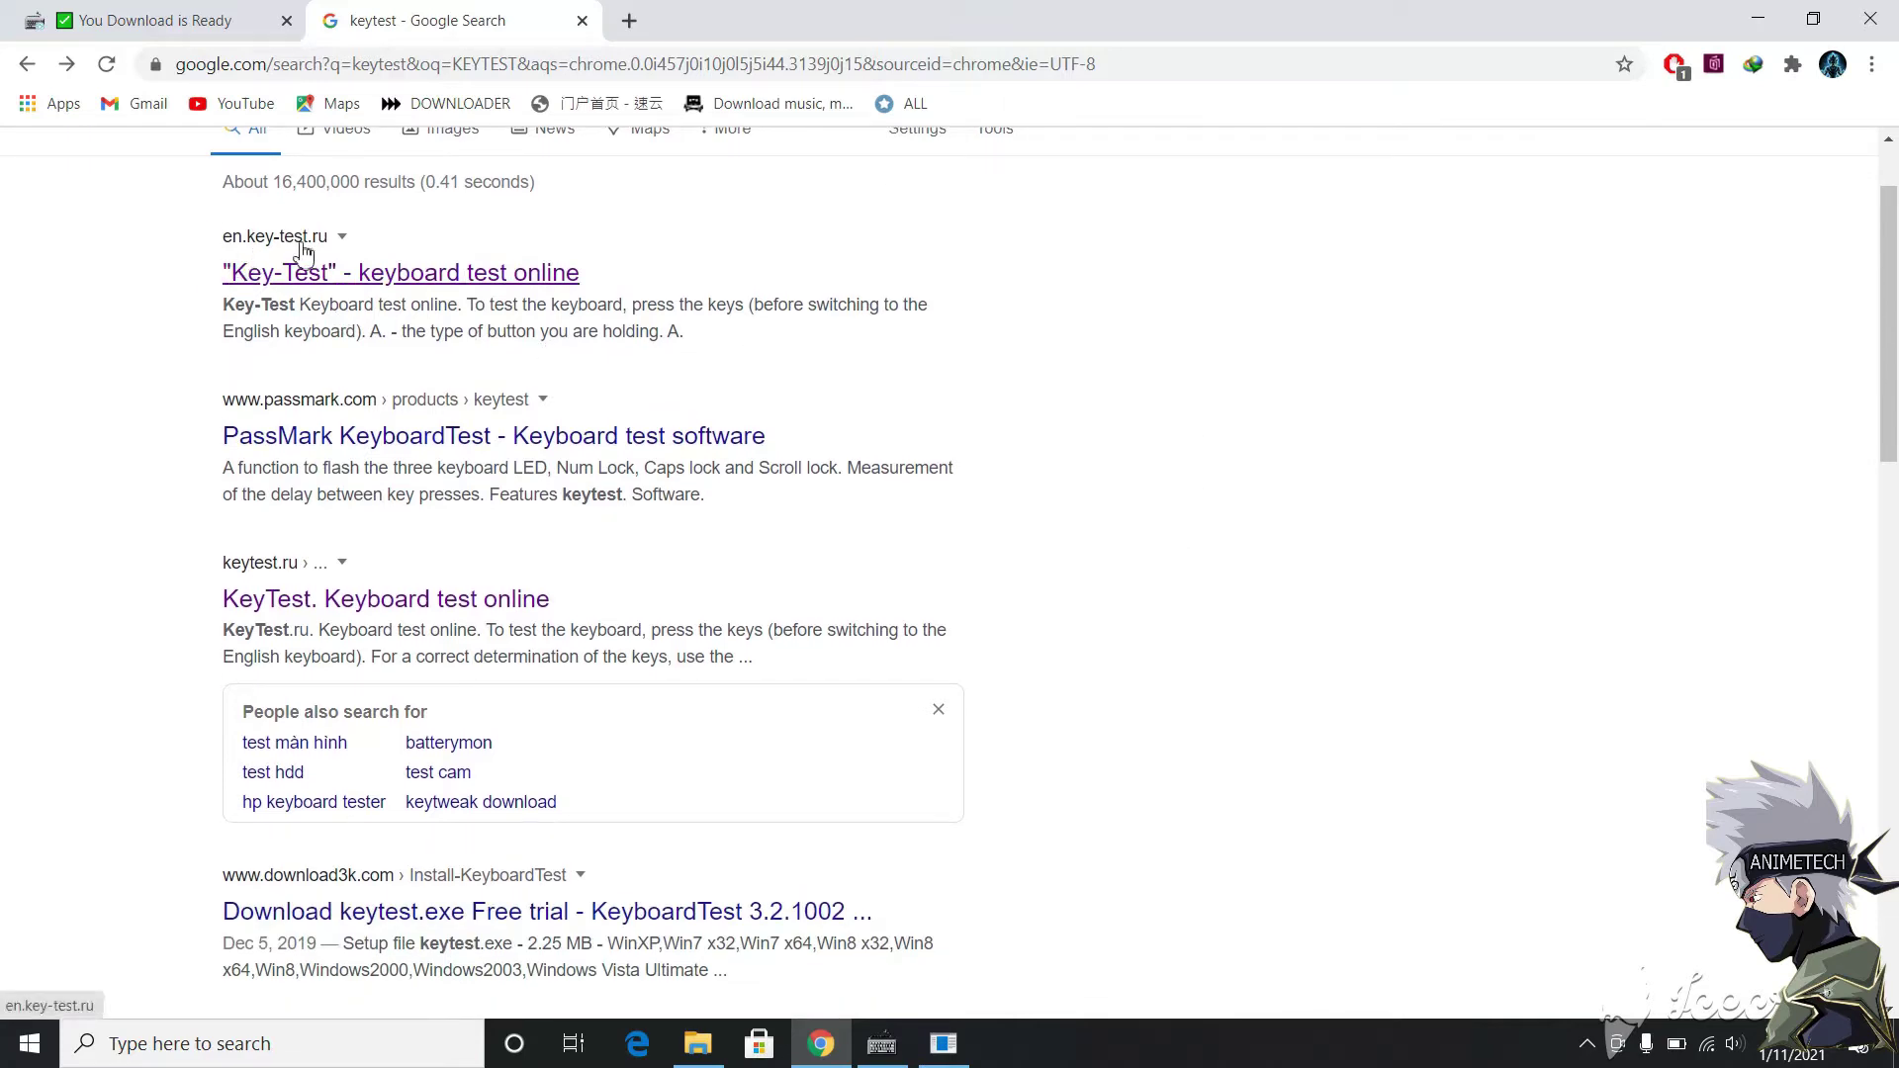
left_click(314, 277)
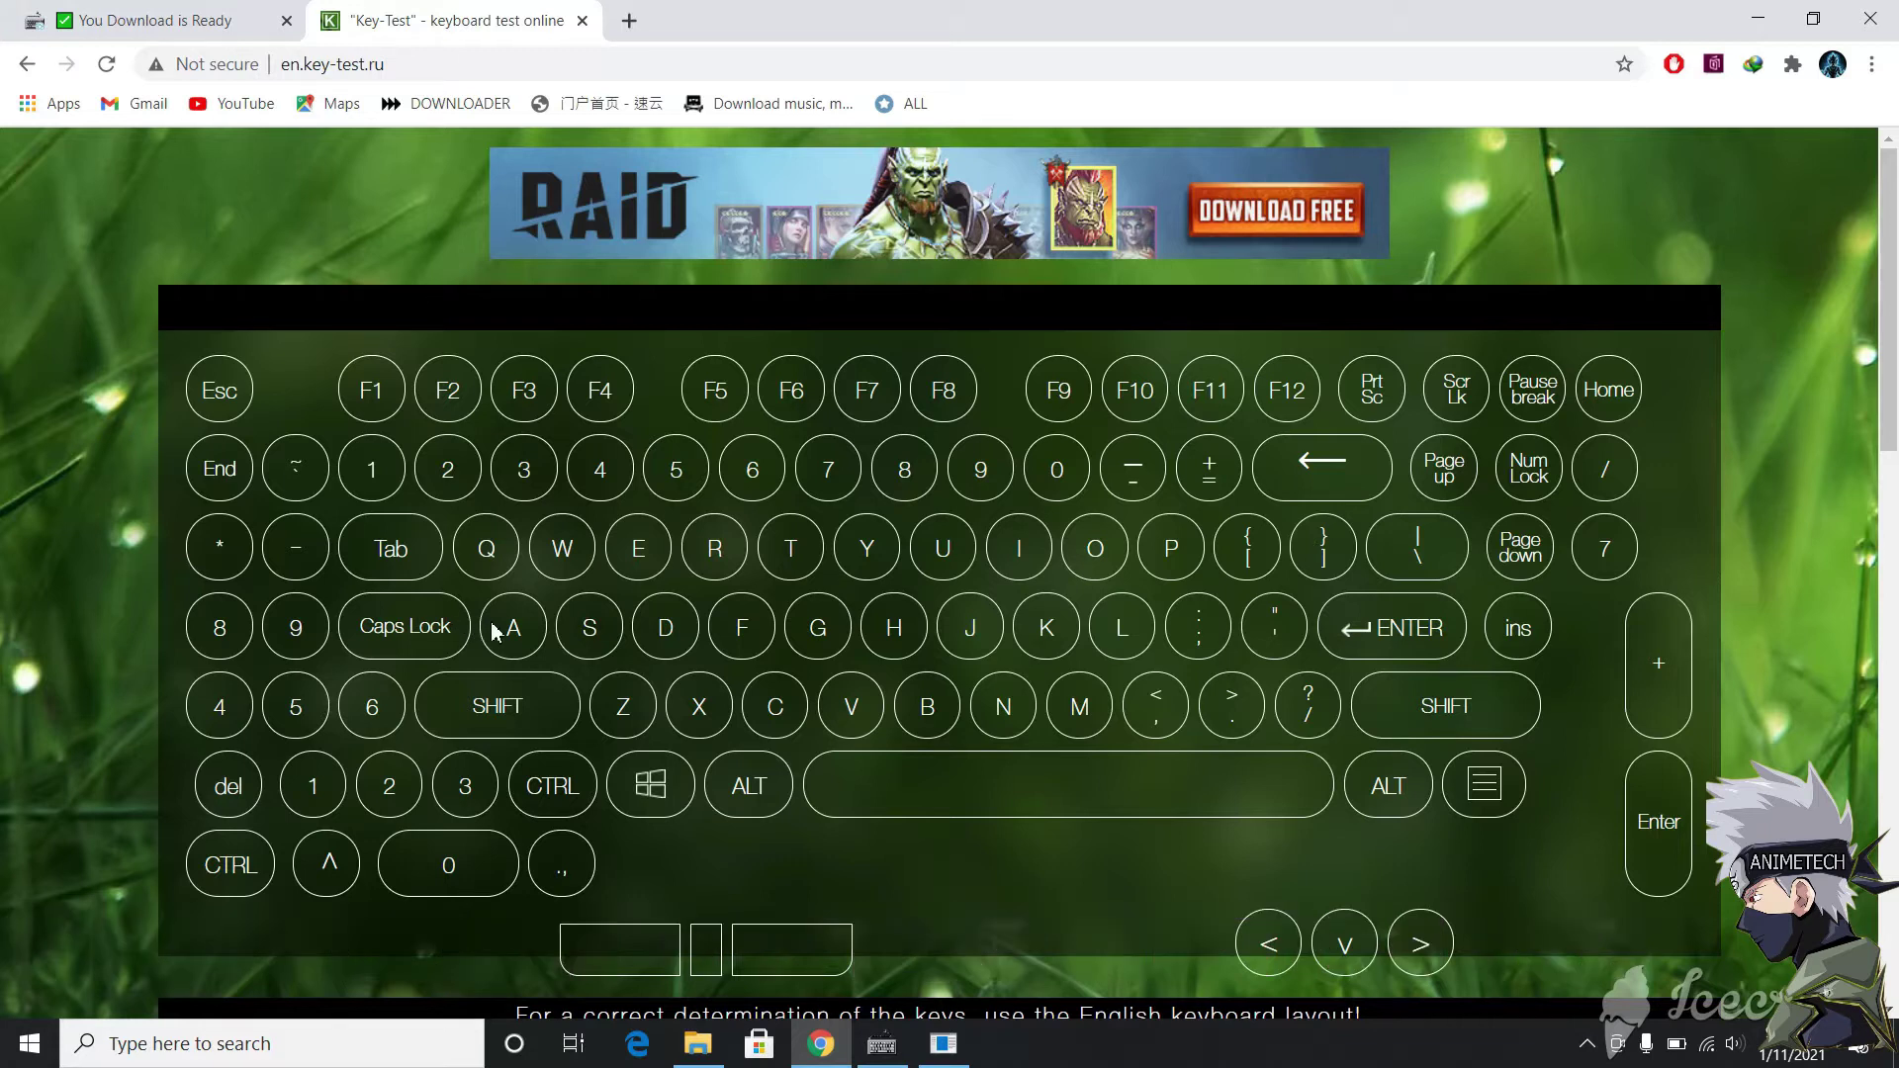
key("8")
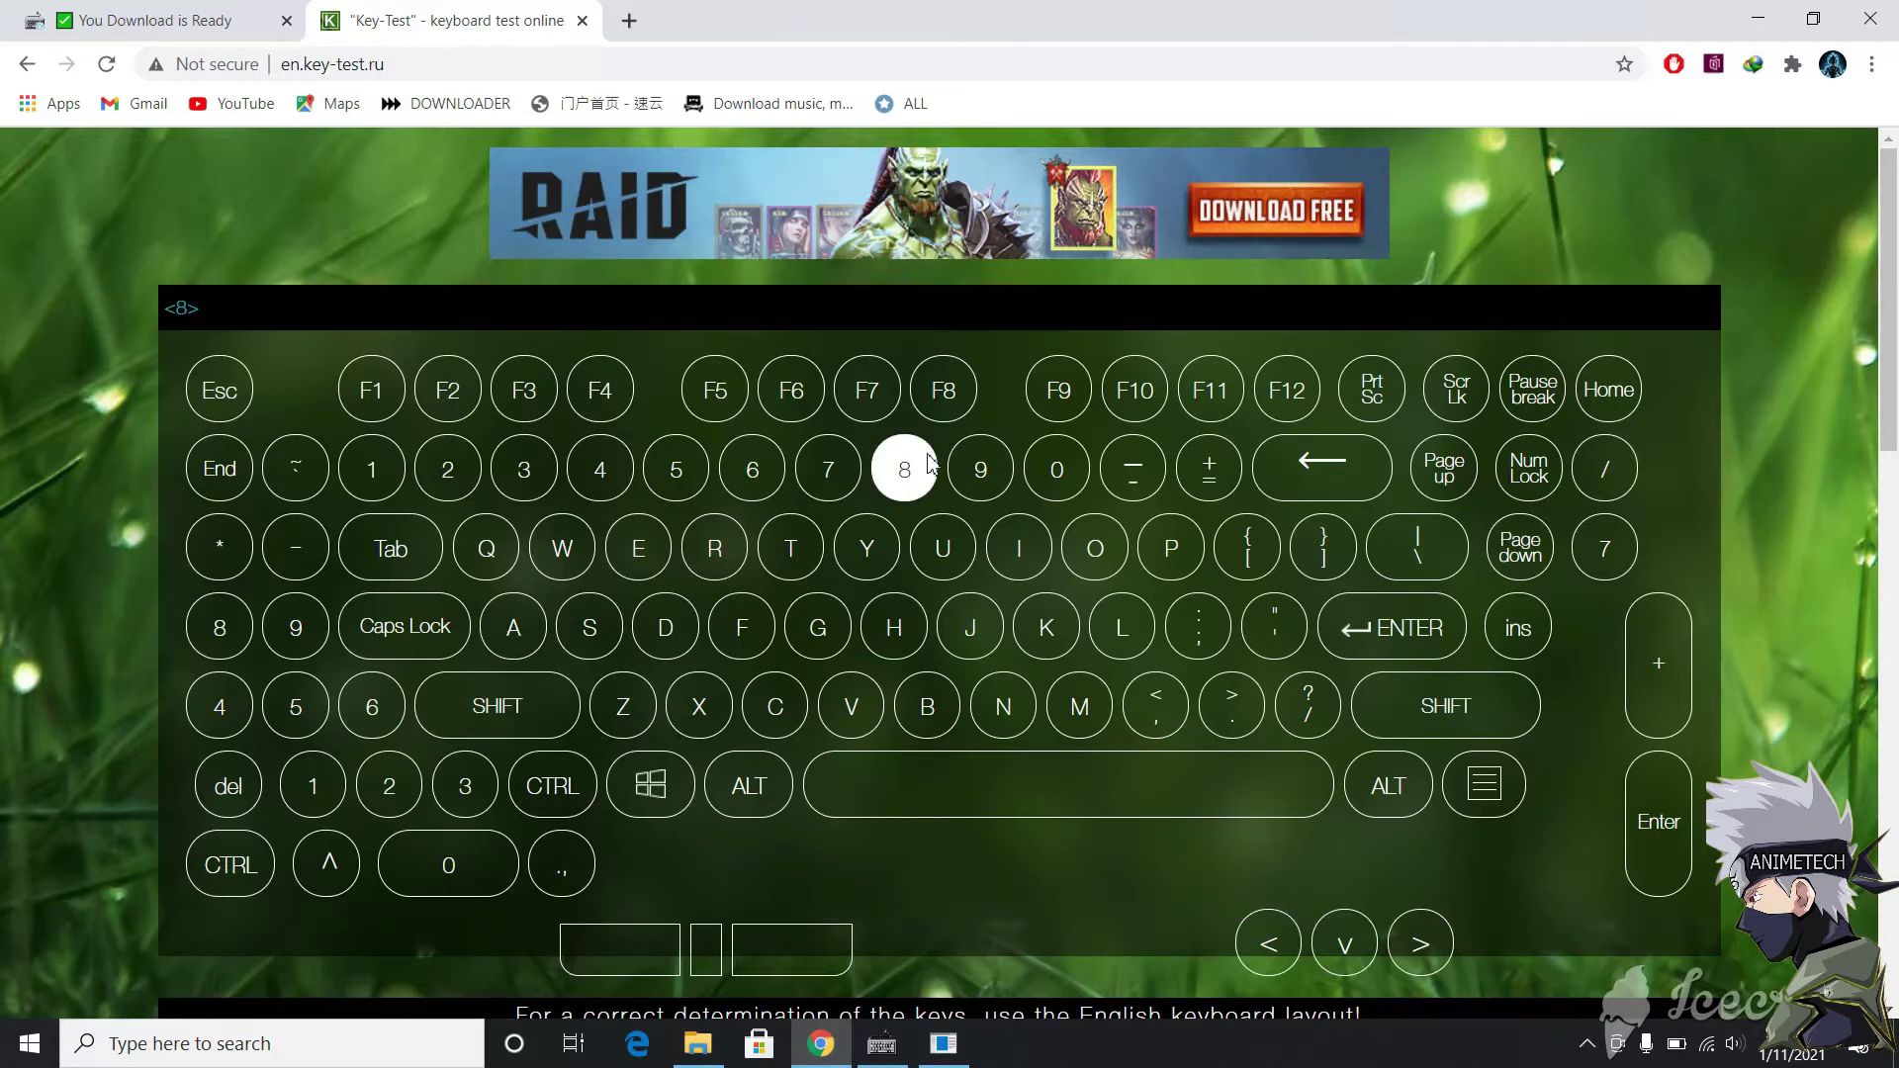
key("8")
Step: Start the KeyTweak 2.3.1 Free Download from its Softonic page
left_click(151, 22)
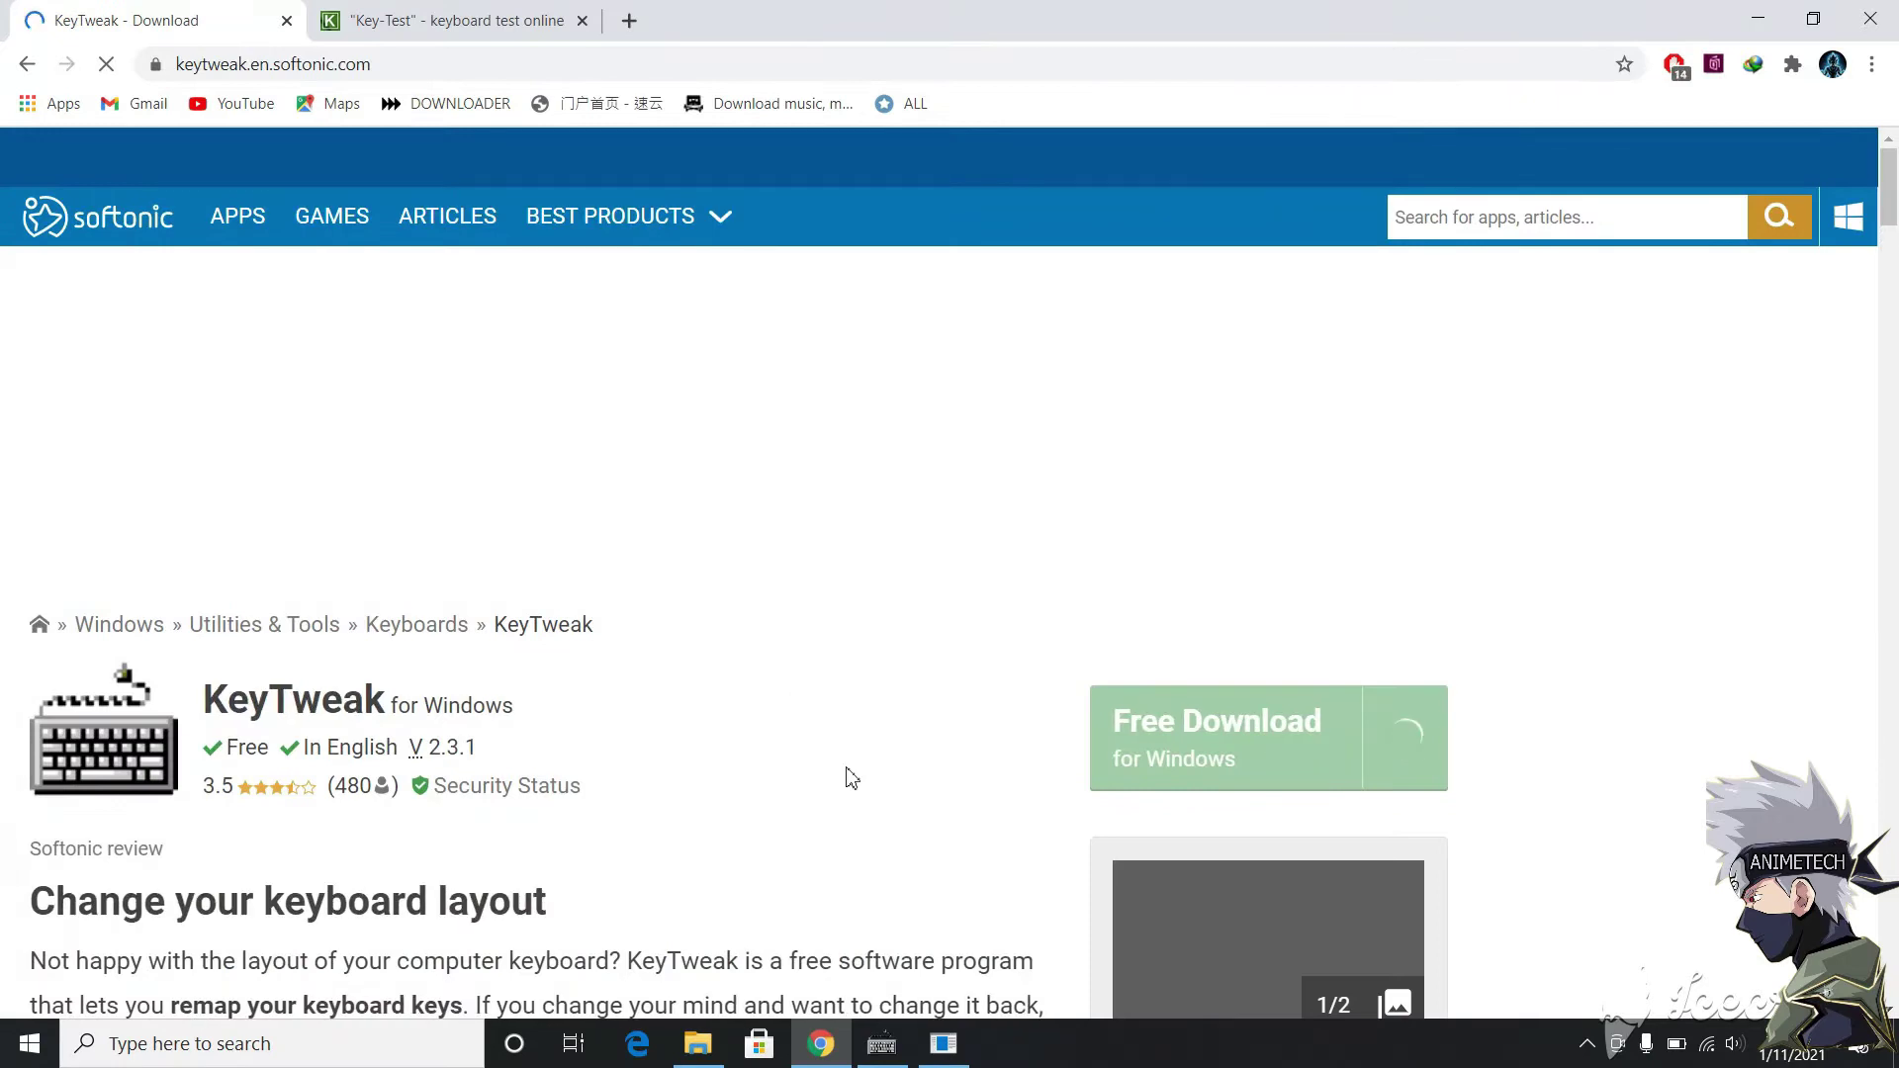
scroll(771, 732, "down", 3)
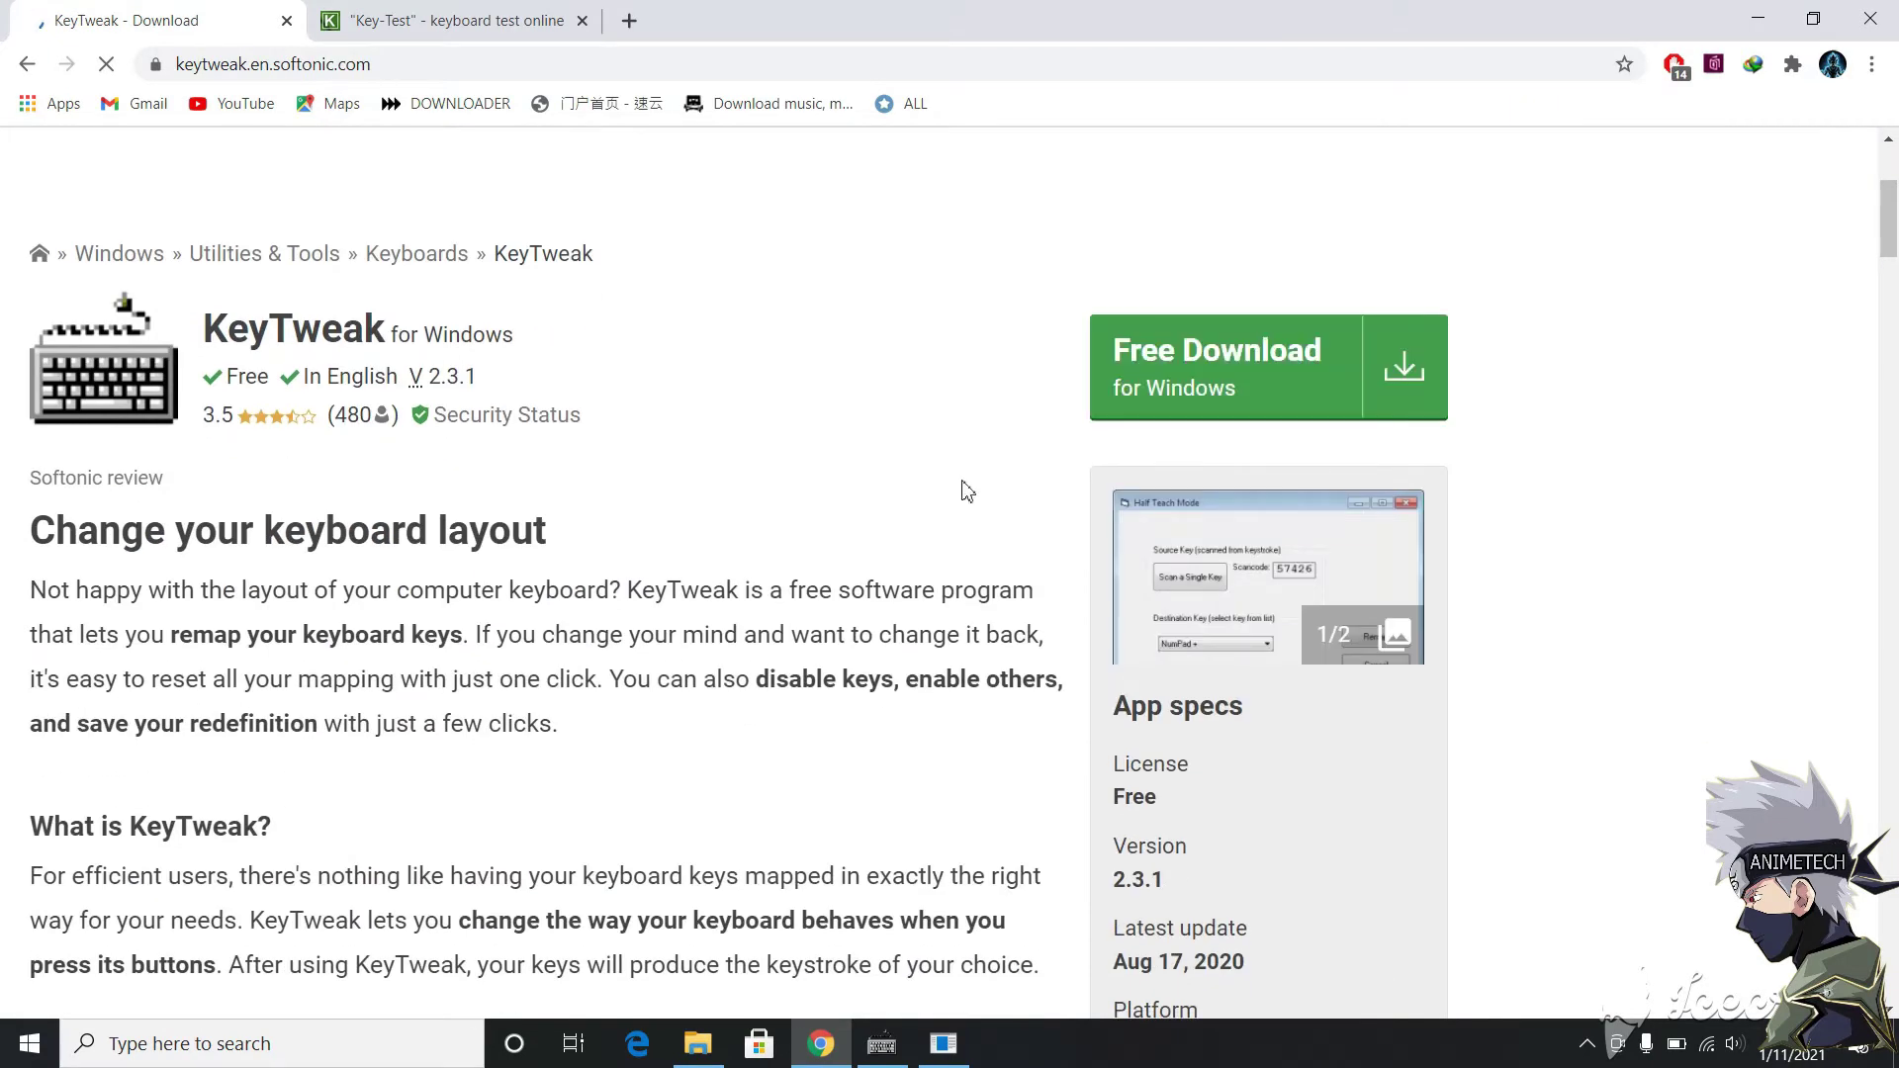
left_click(1194, 386)
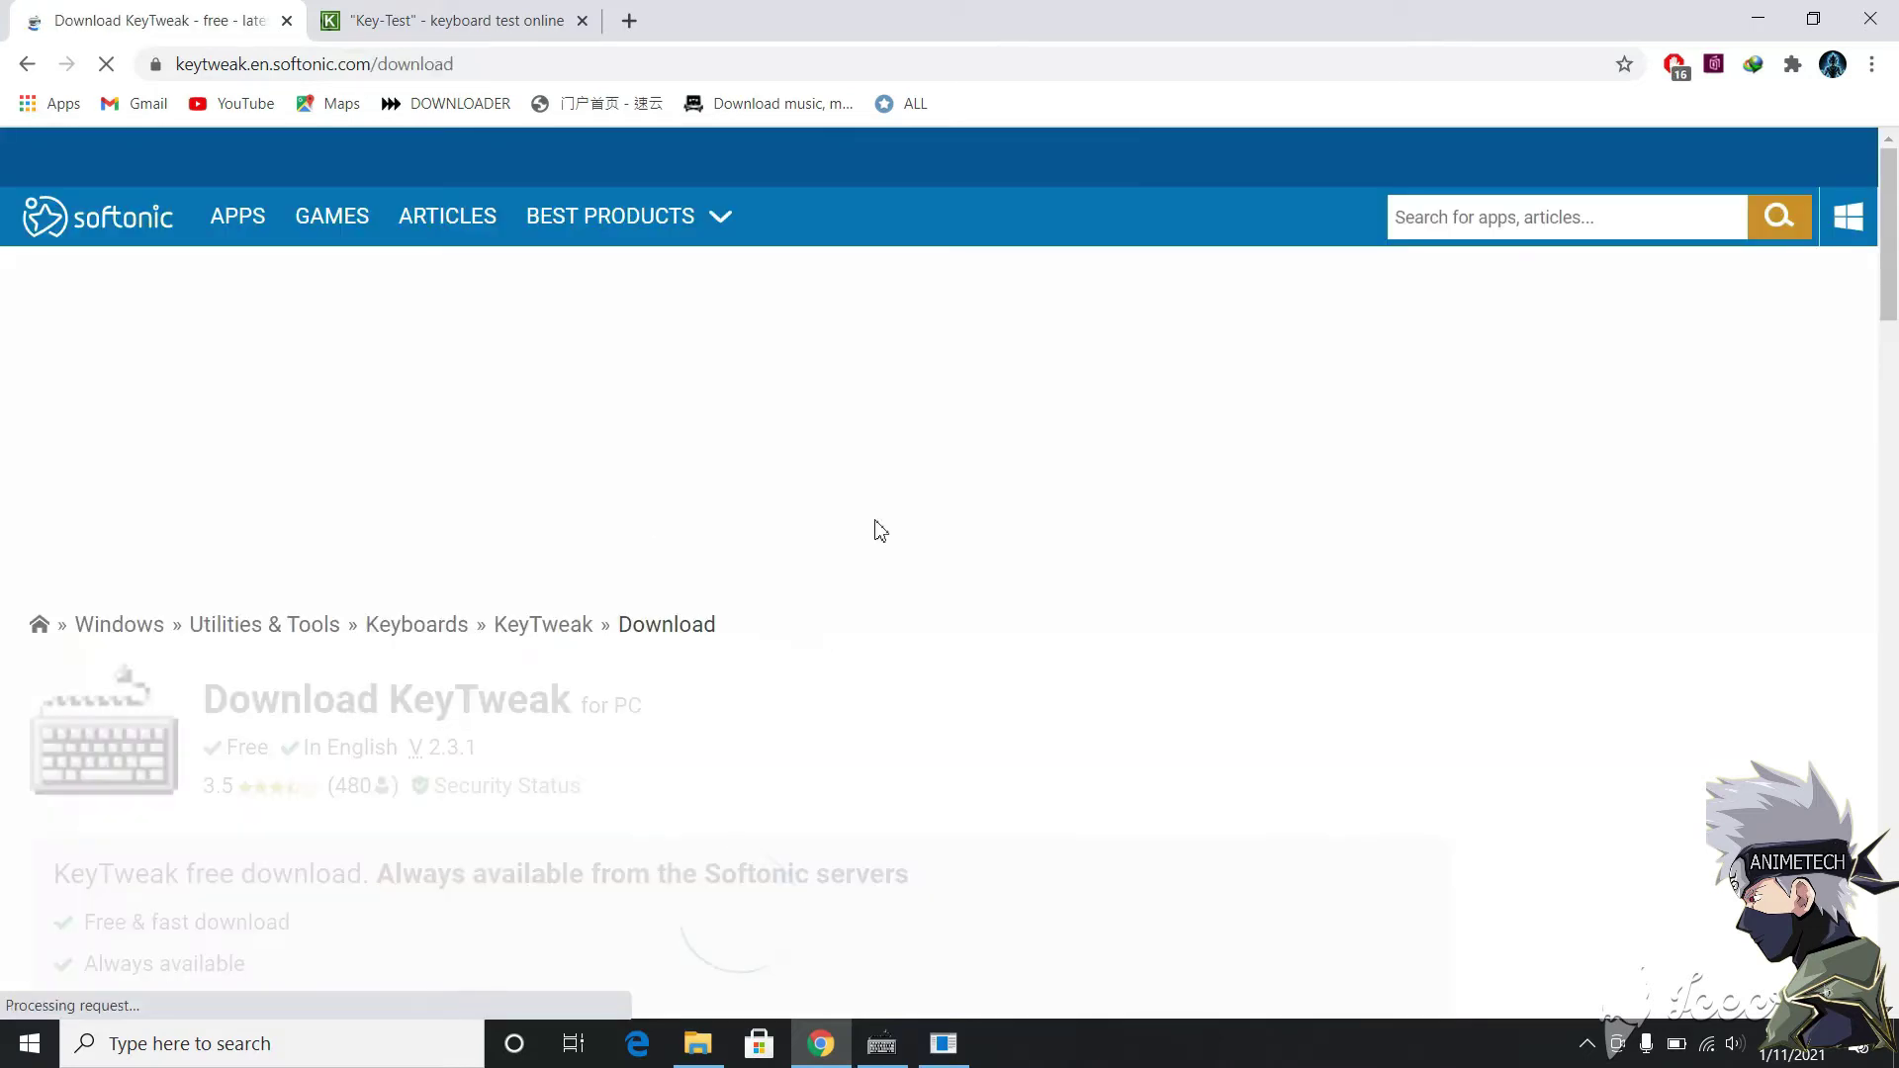
Step: Dismiss the IDM duplicate-download prompt and minimize Chrome to the desktop
scroll(880, 535, "down", 3)
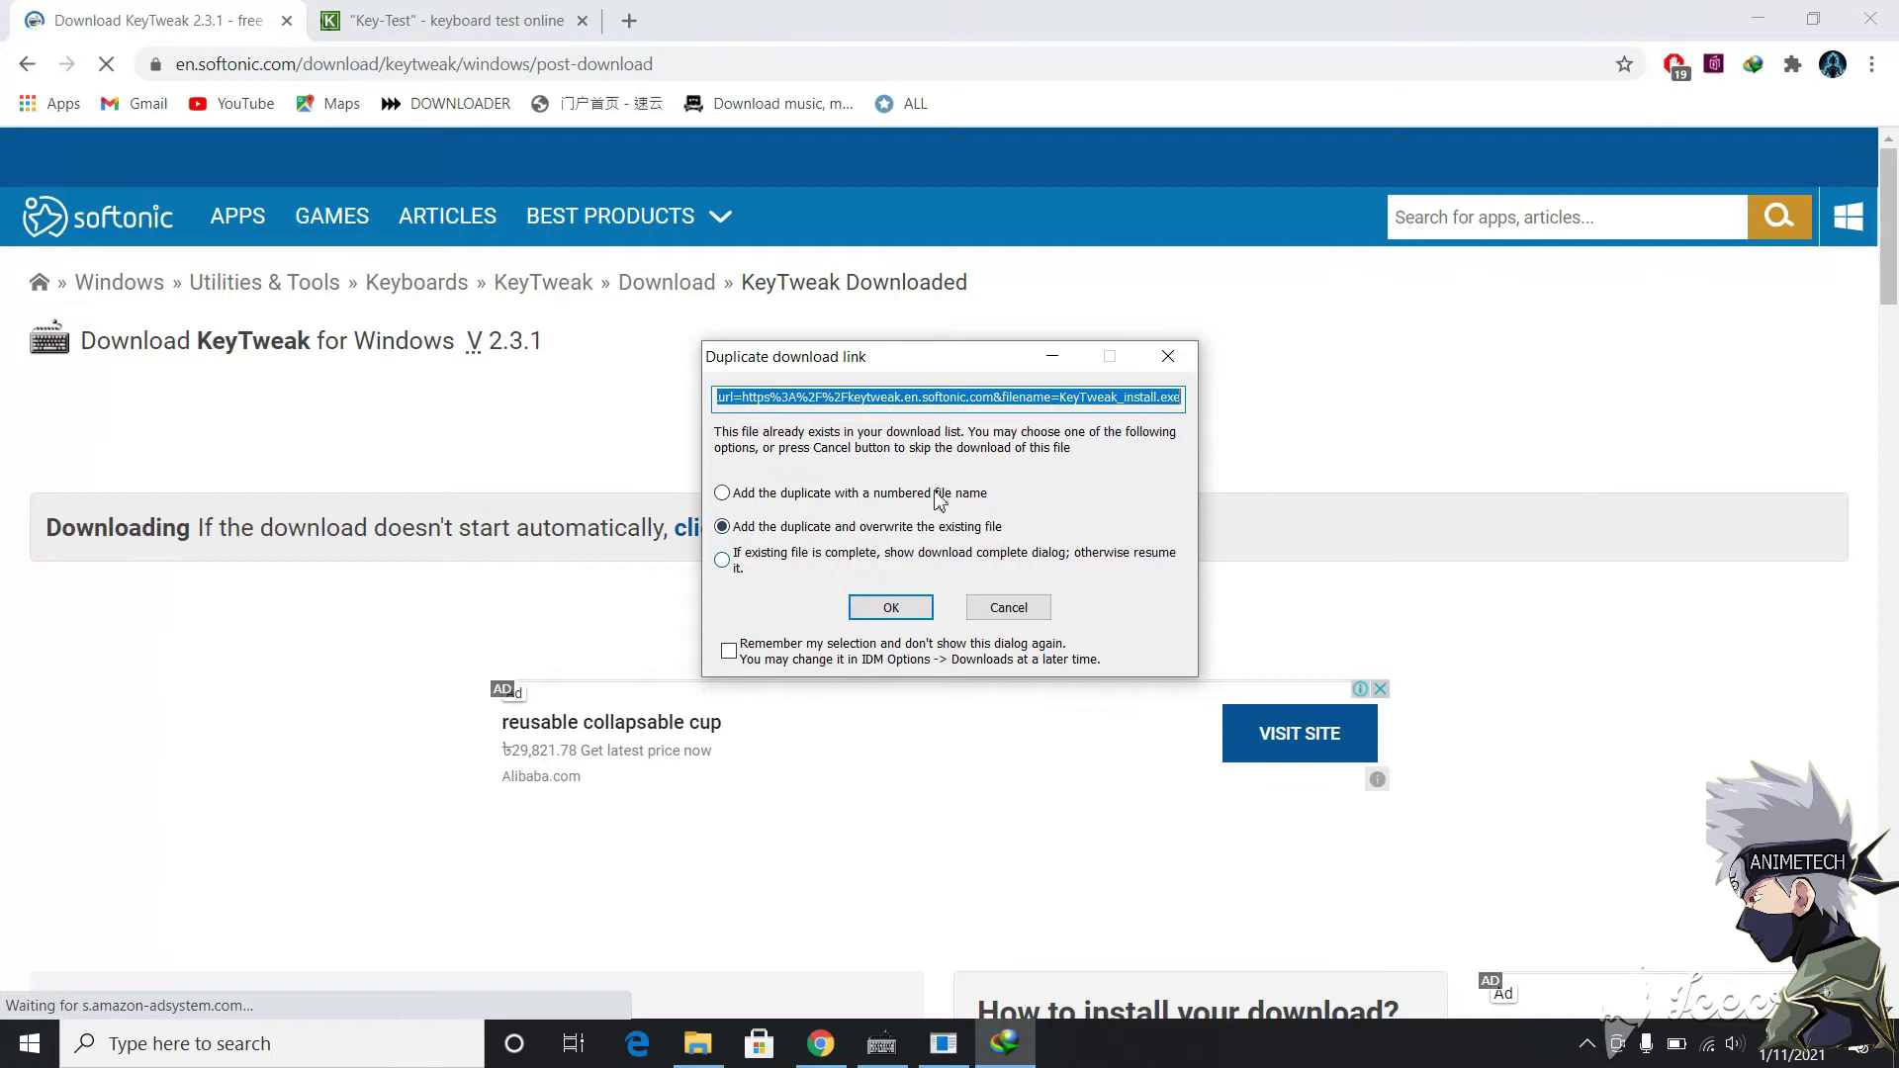
left_click(1165, 359)
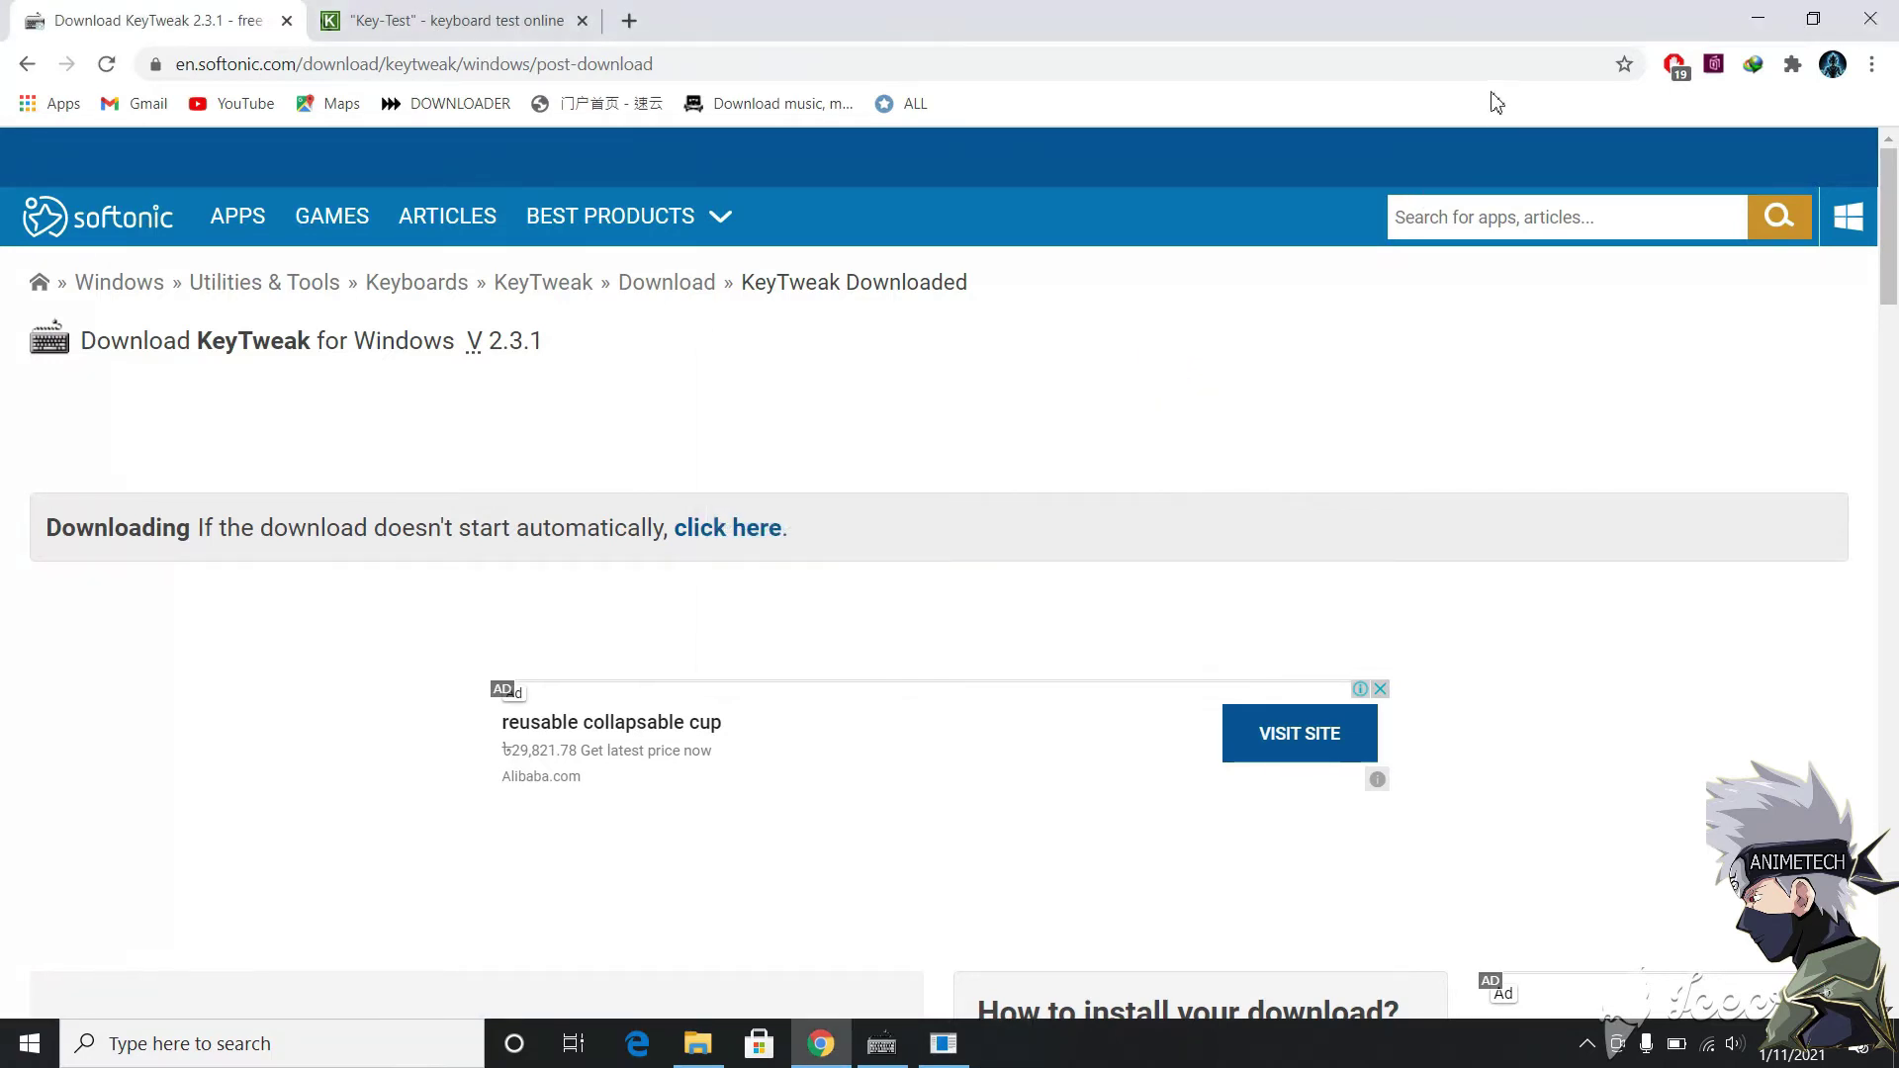
left_click(1766, 20)
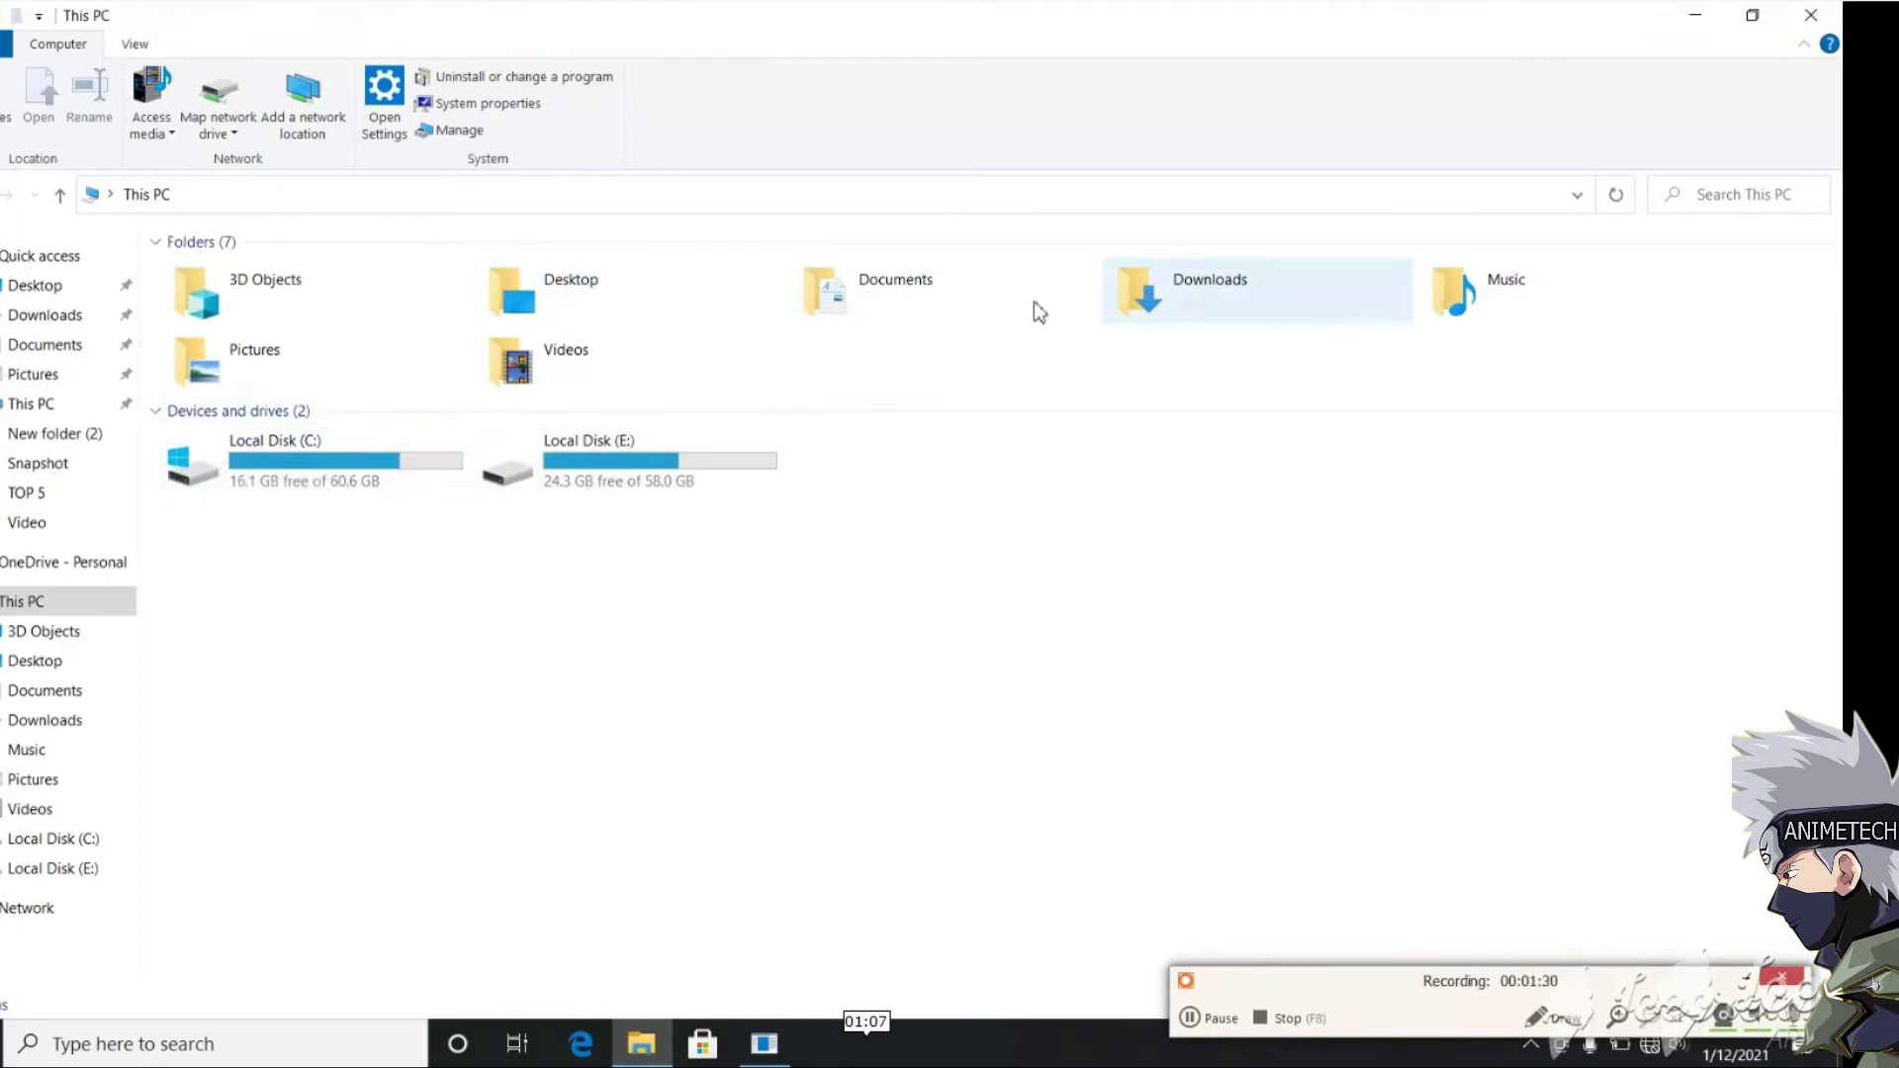
Step: Browse from Local Disk (C:) through Users and the profile folder into KeyTweak
double_click(319, 480)
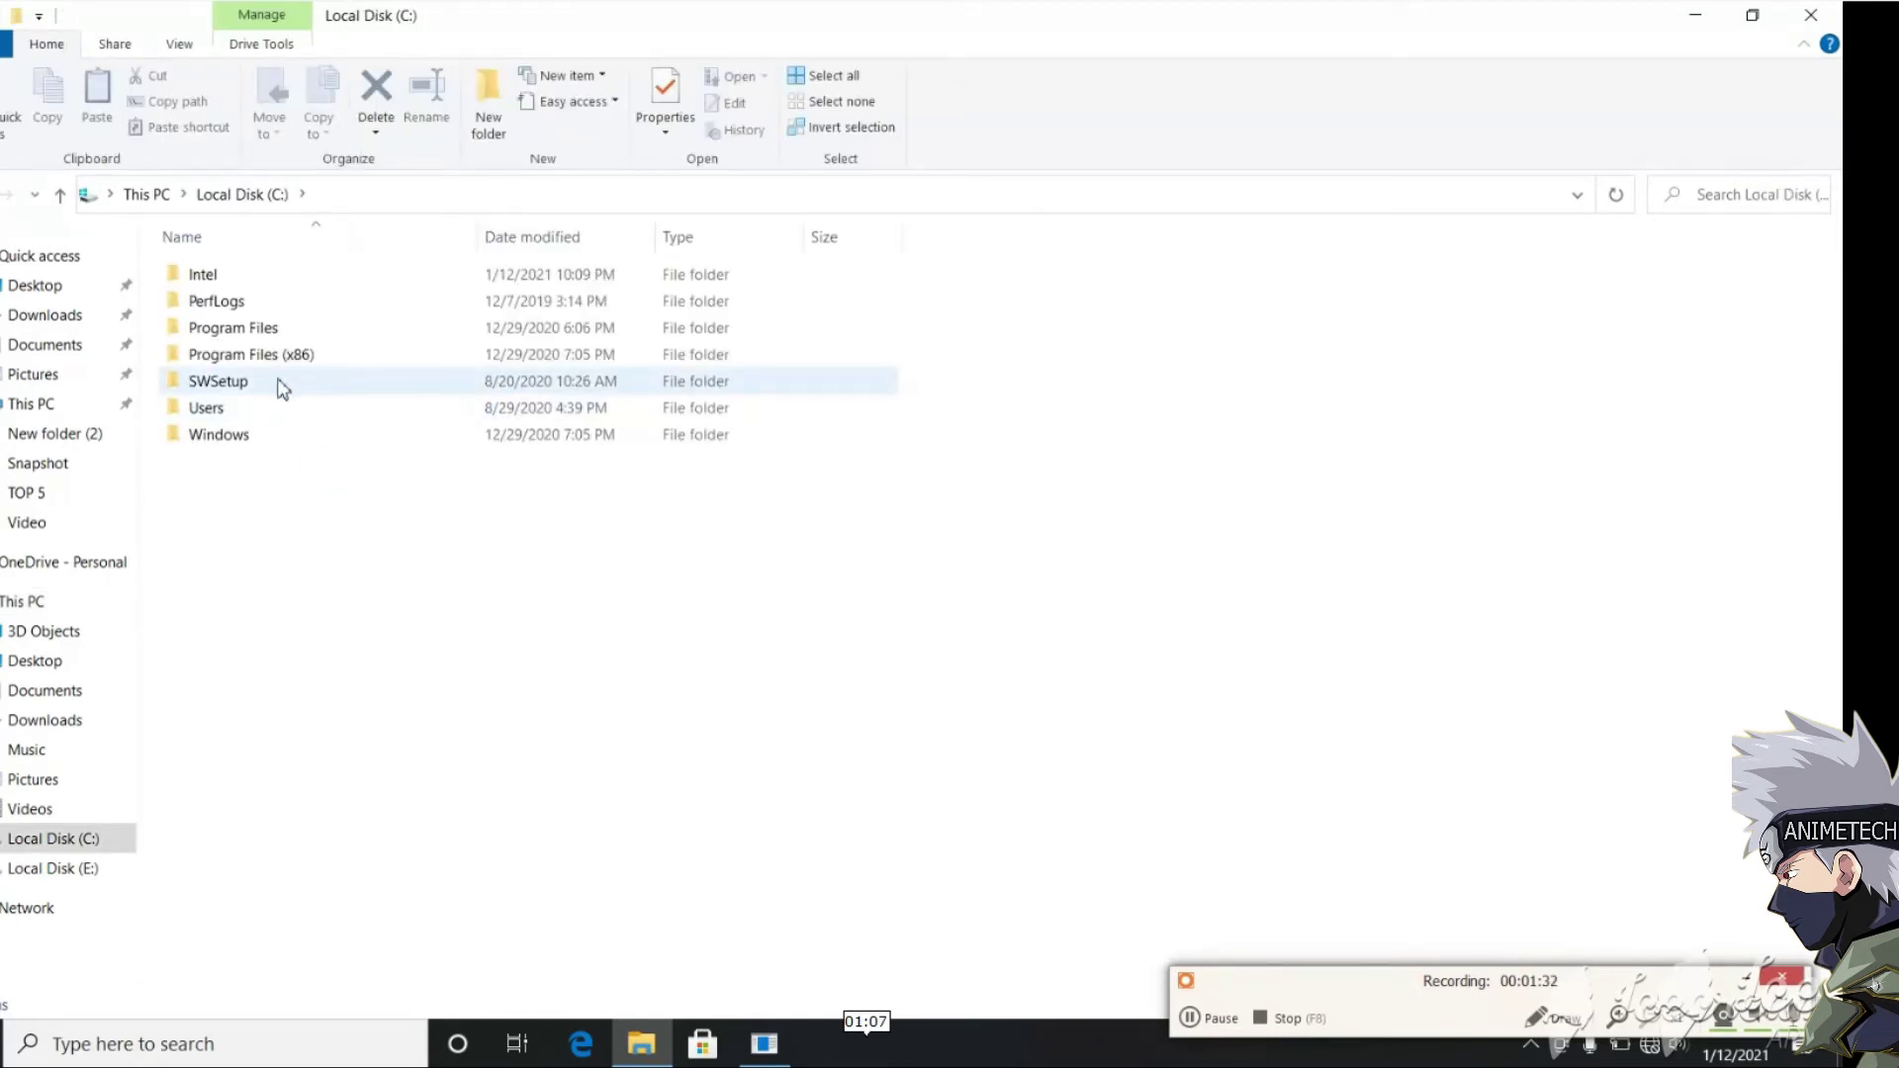
double_click(272, 421)
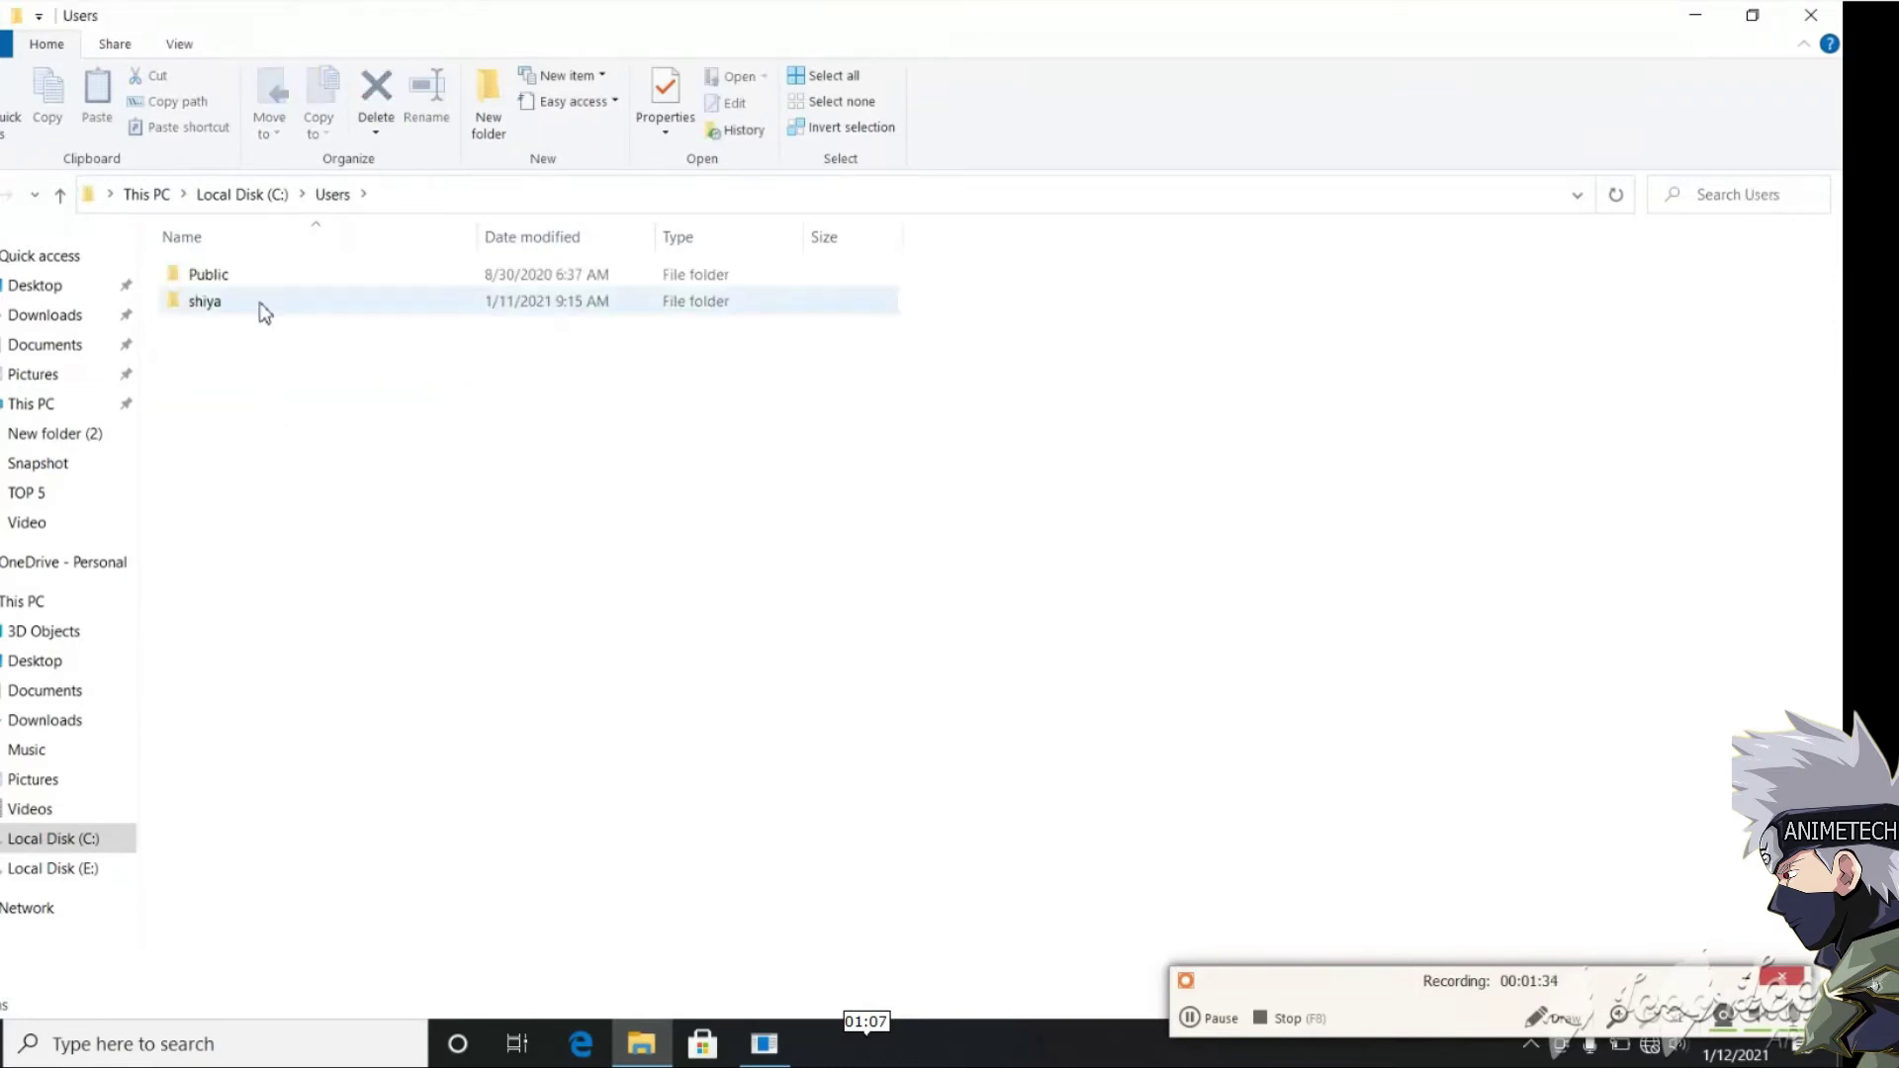
left_click(264, 309)
double_click(264, 309)
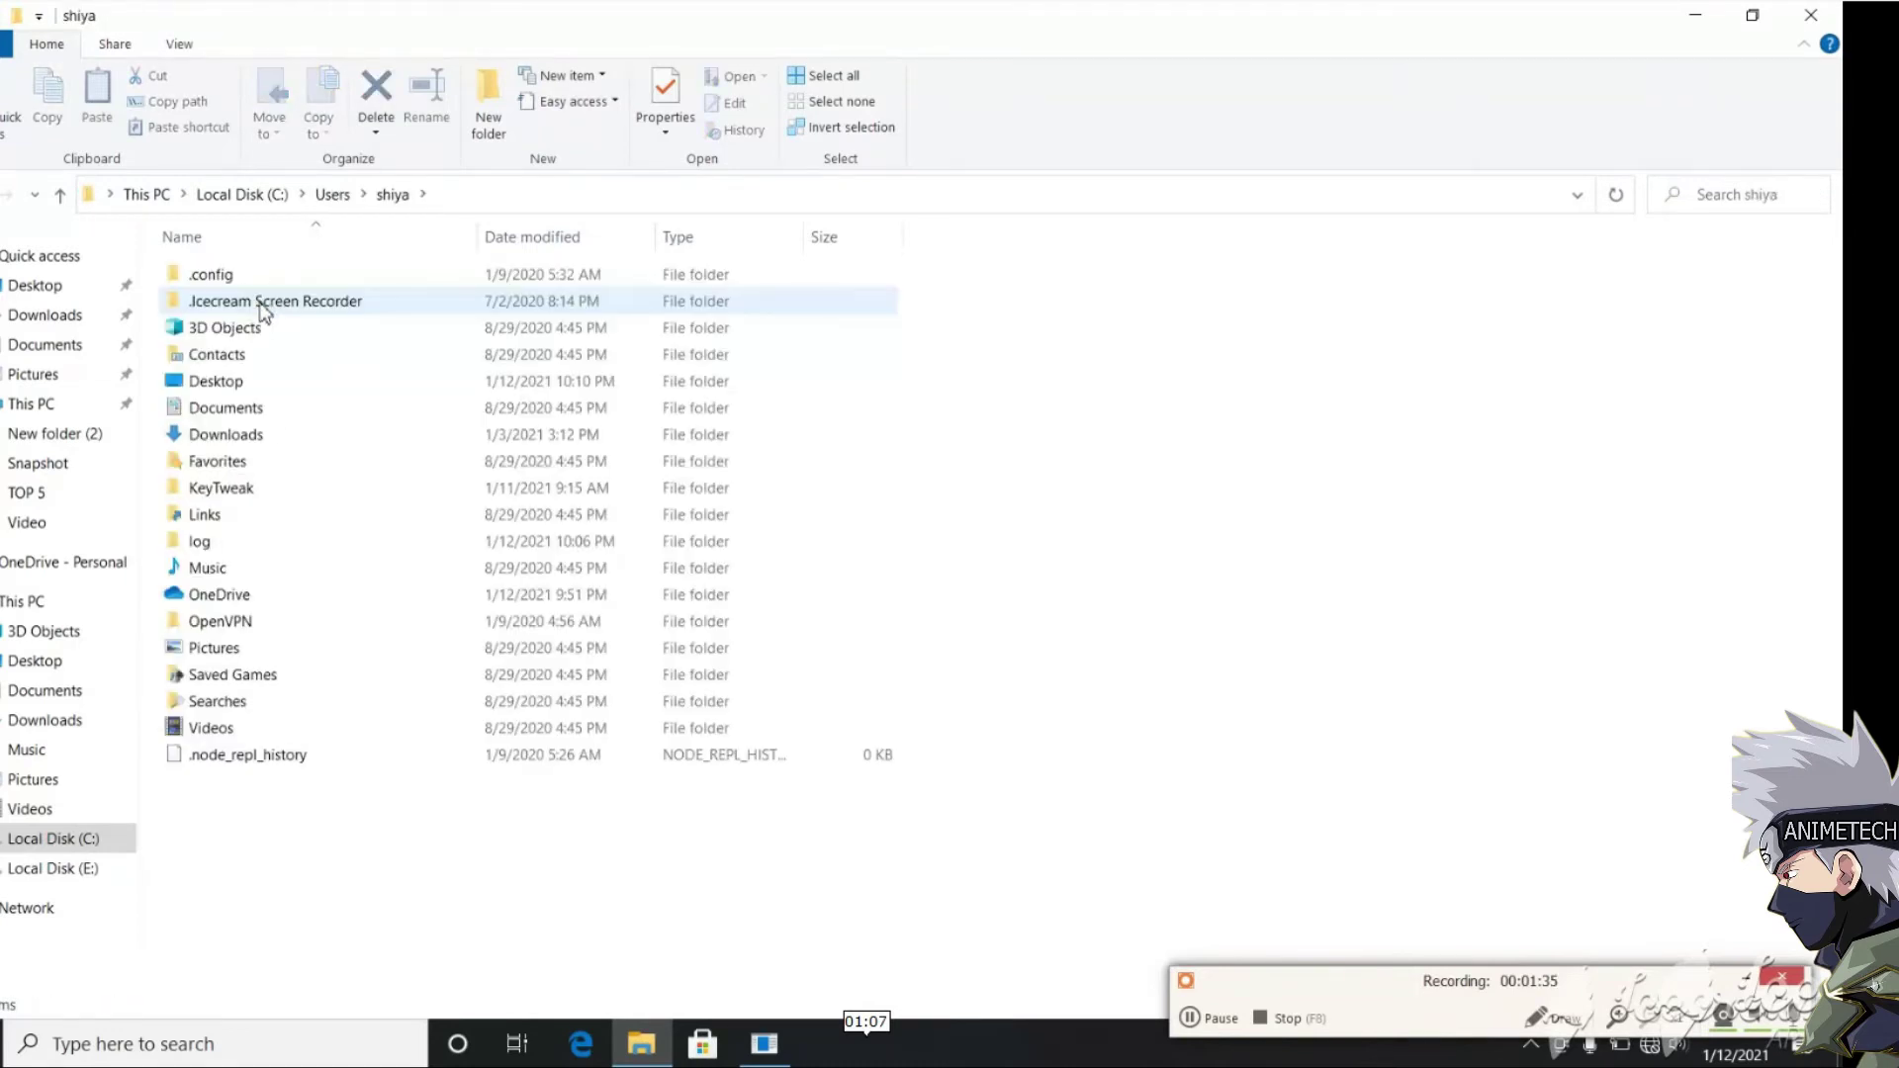
double_click(269, 489)
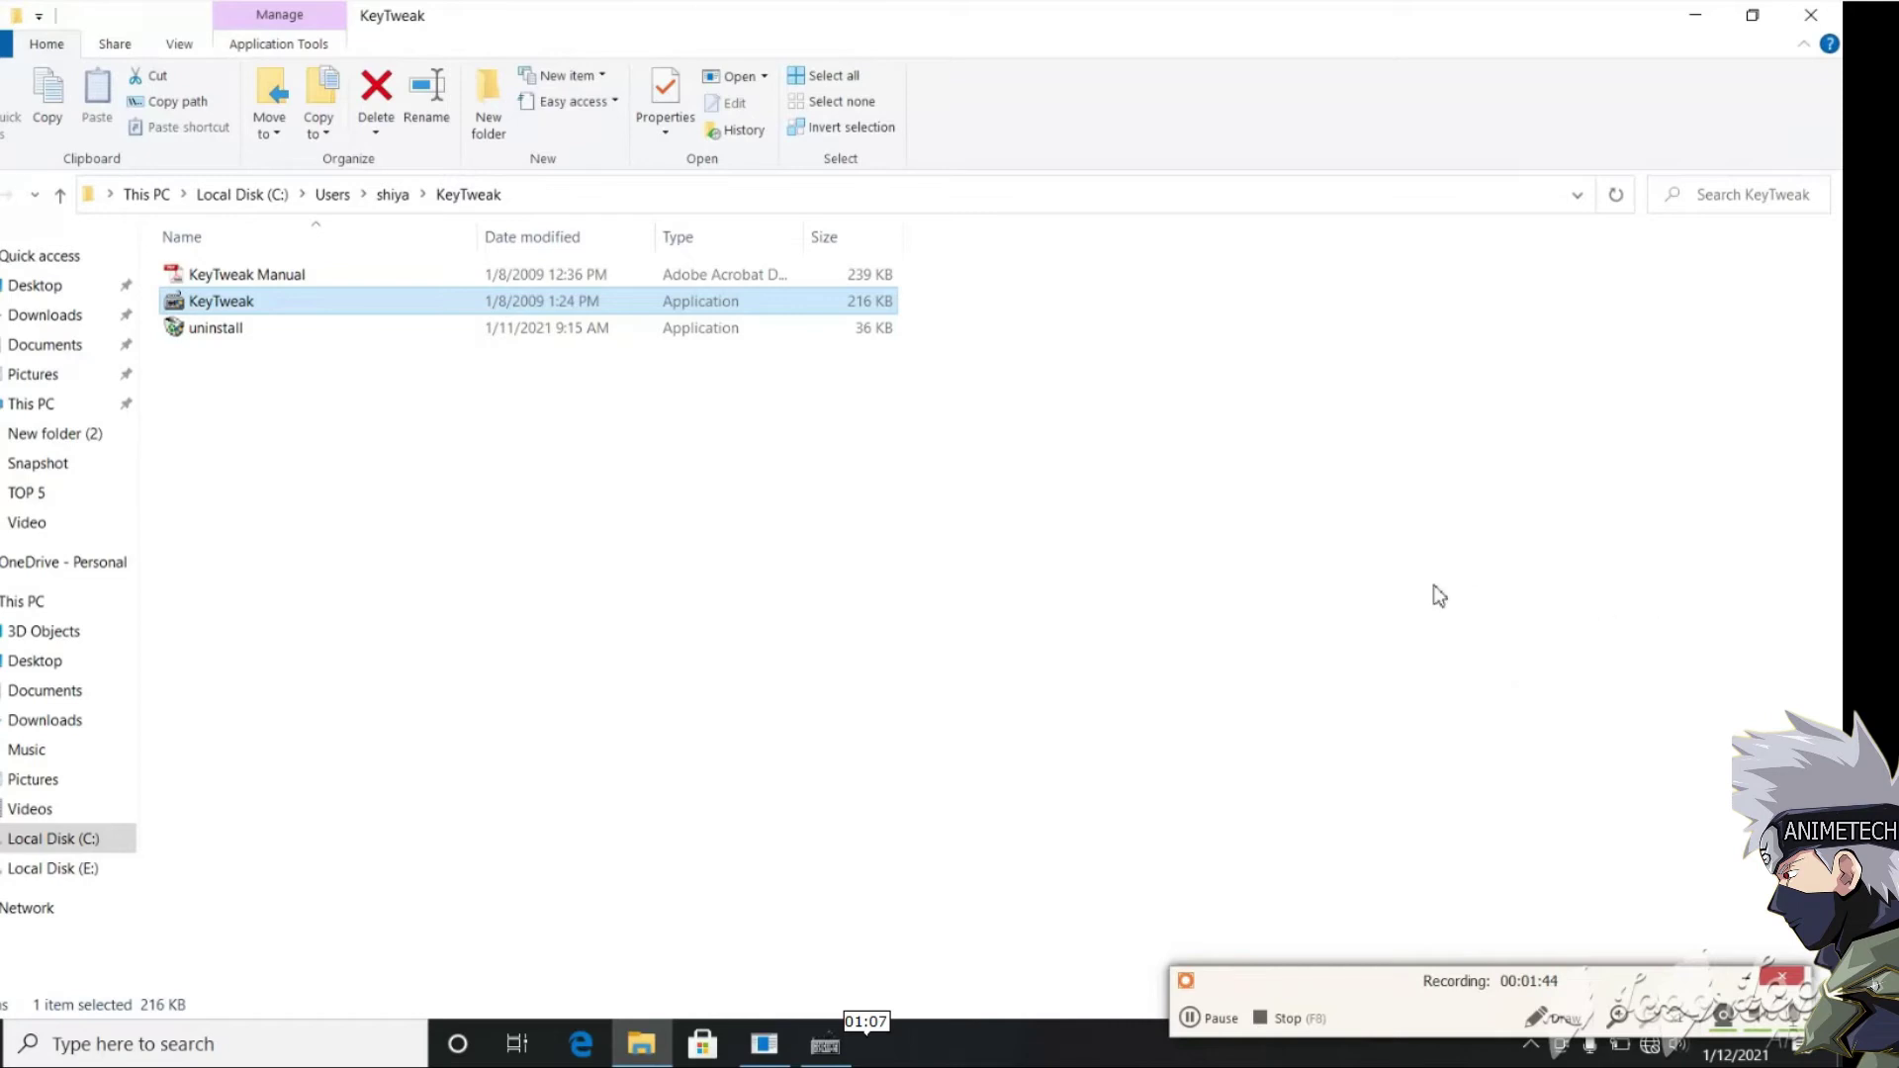
Step: Bring KeyTweak forward and inspect the current mappings of keys #7 and #8
left_click(815, 1042)
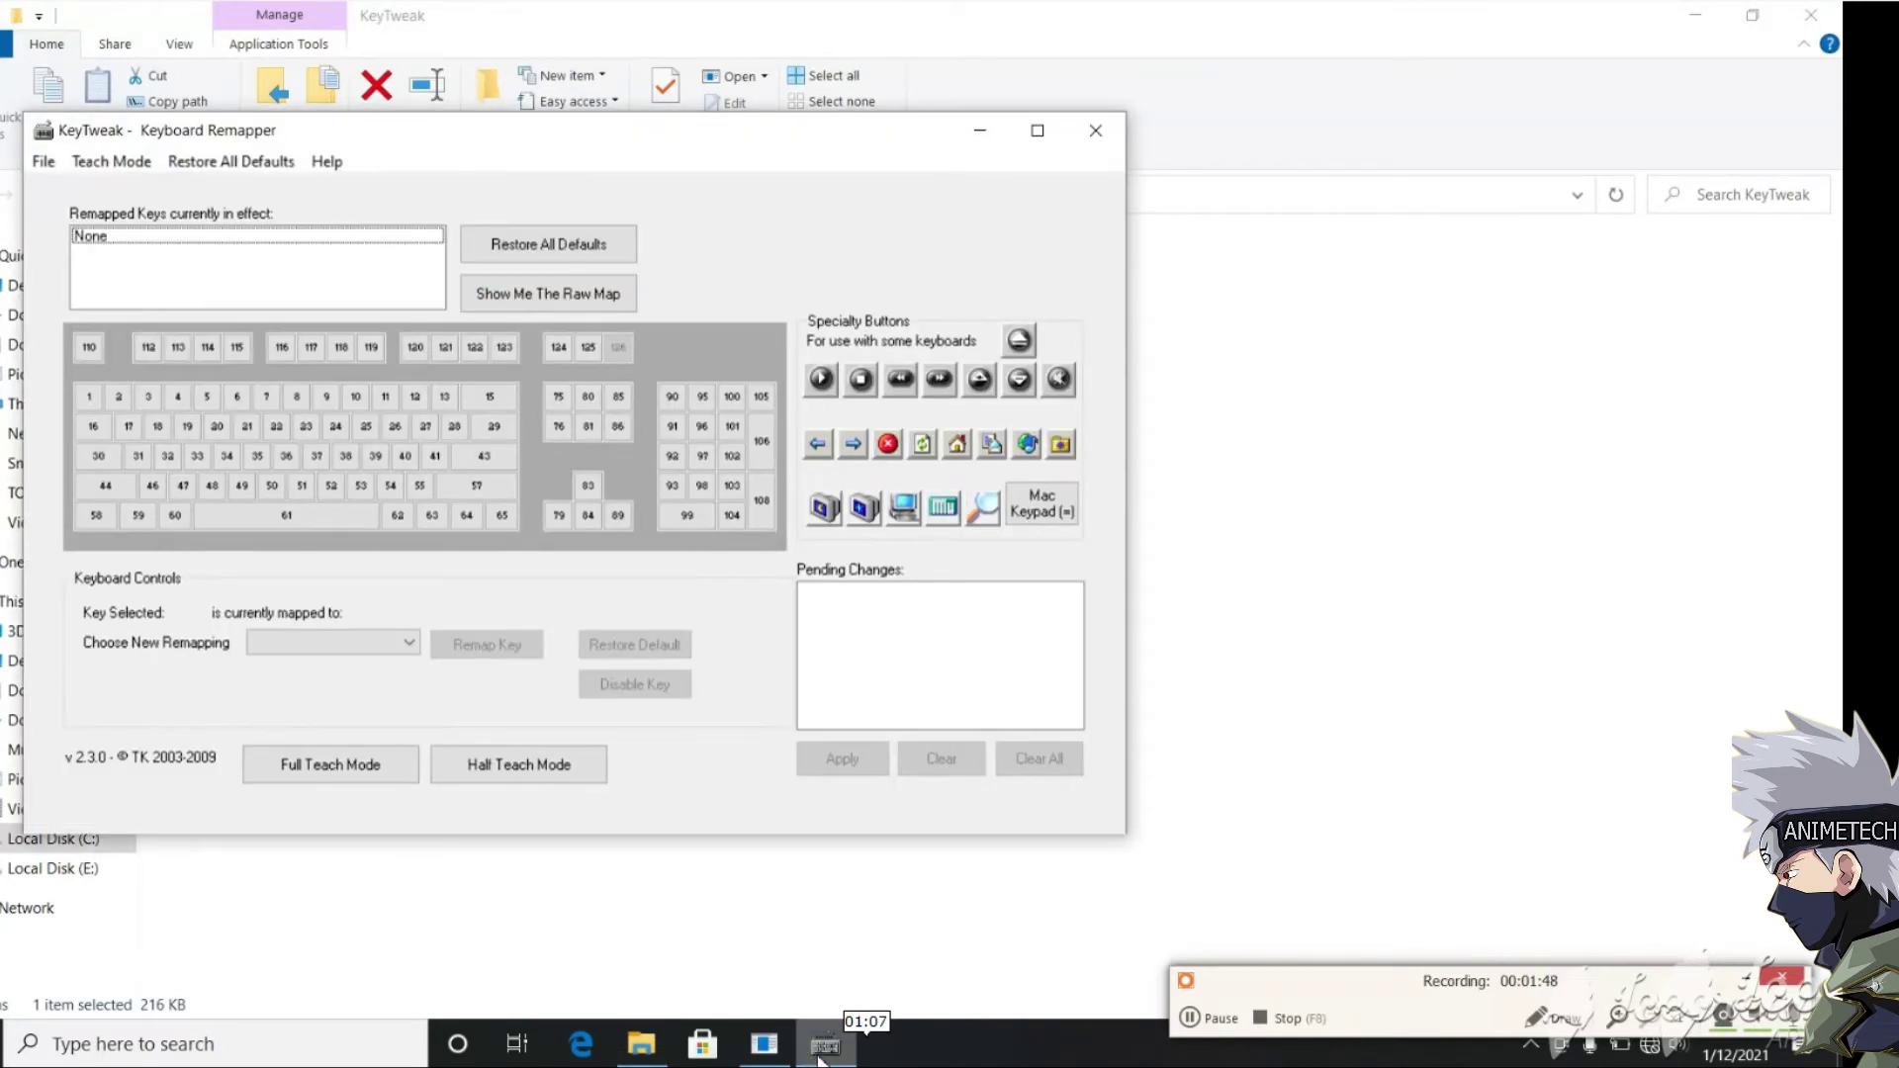
left_click(269, 396)
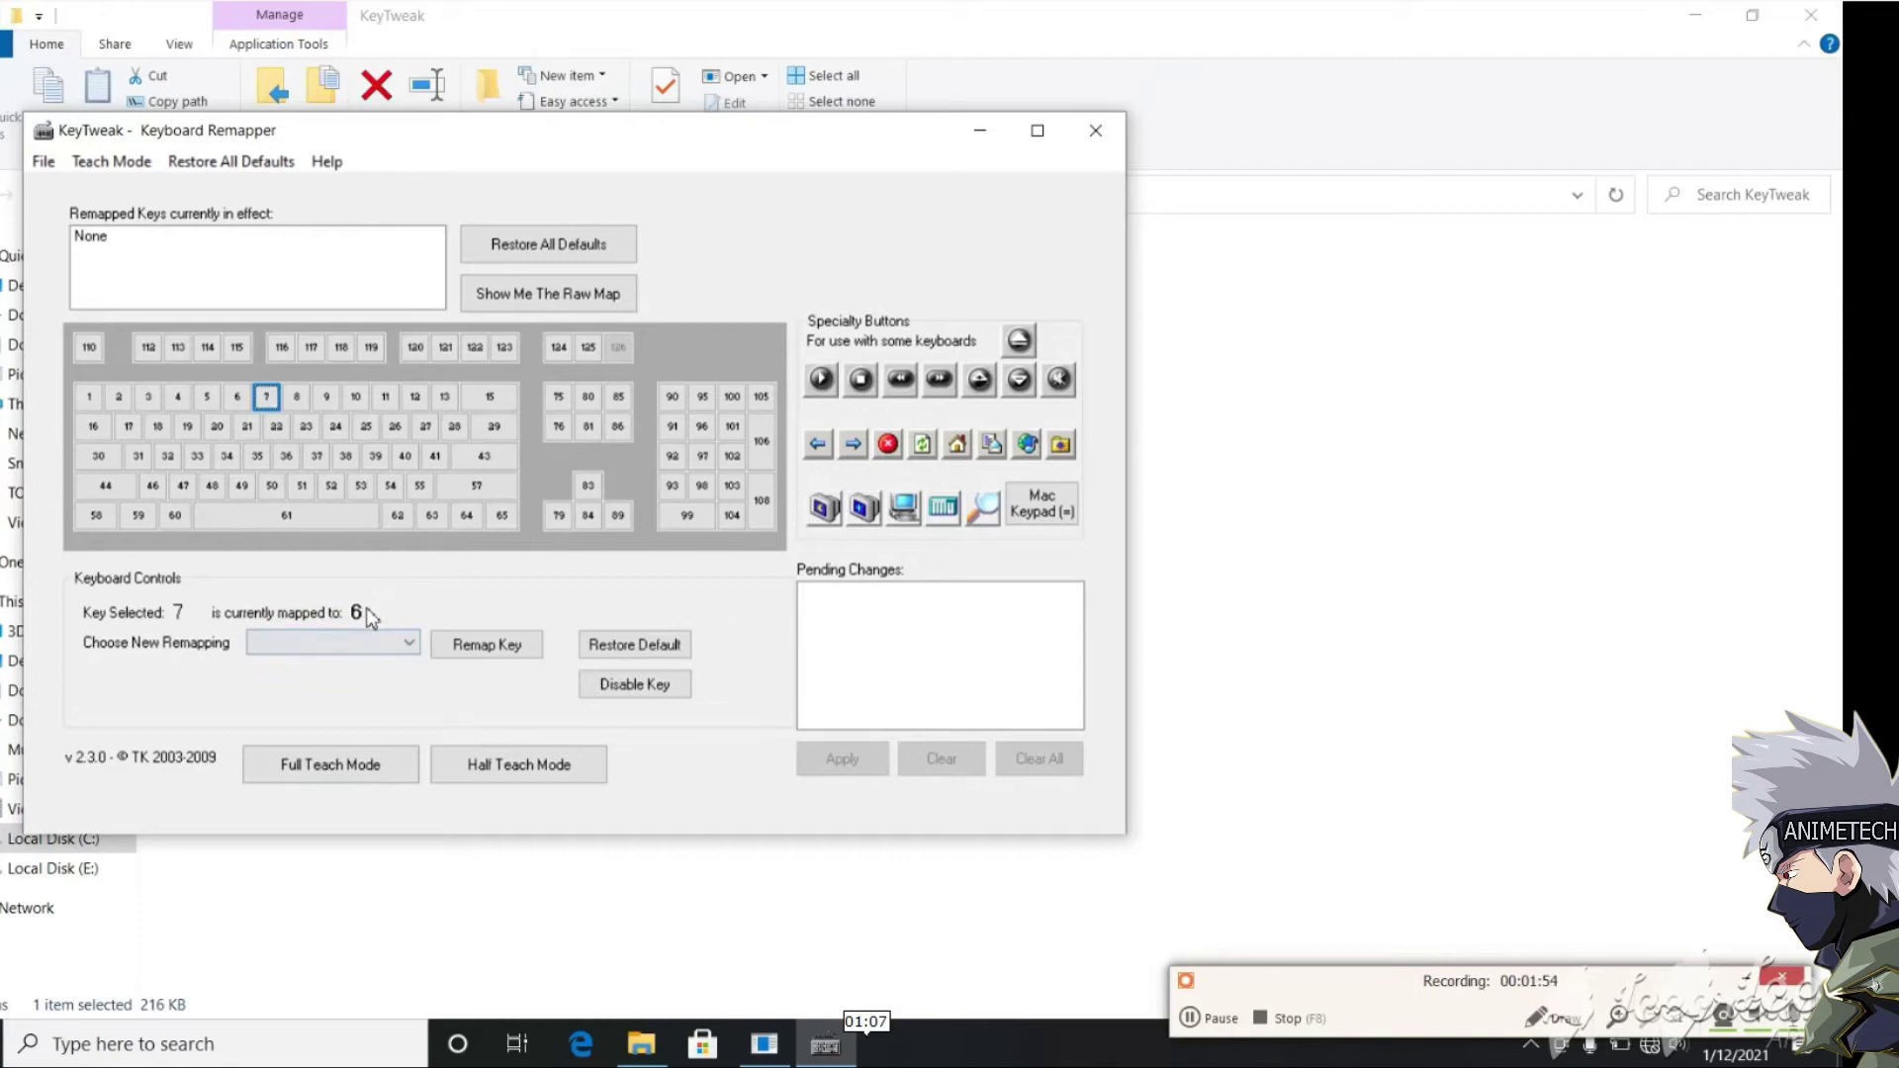
left_click(294, 399)
Step: Select key #9, disable it and apply the change
left_click(322, 399)
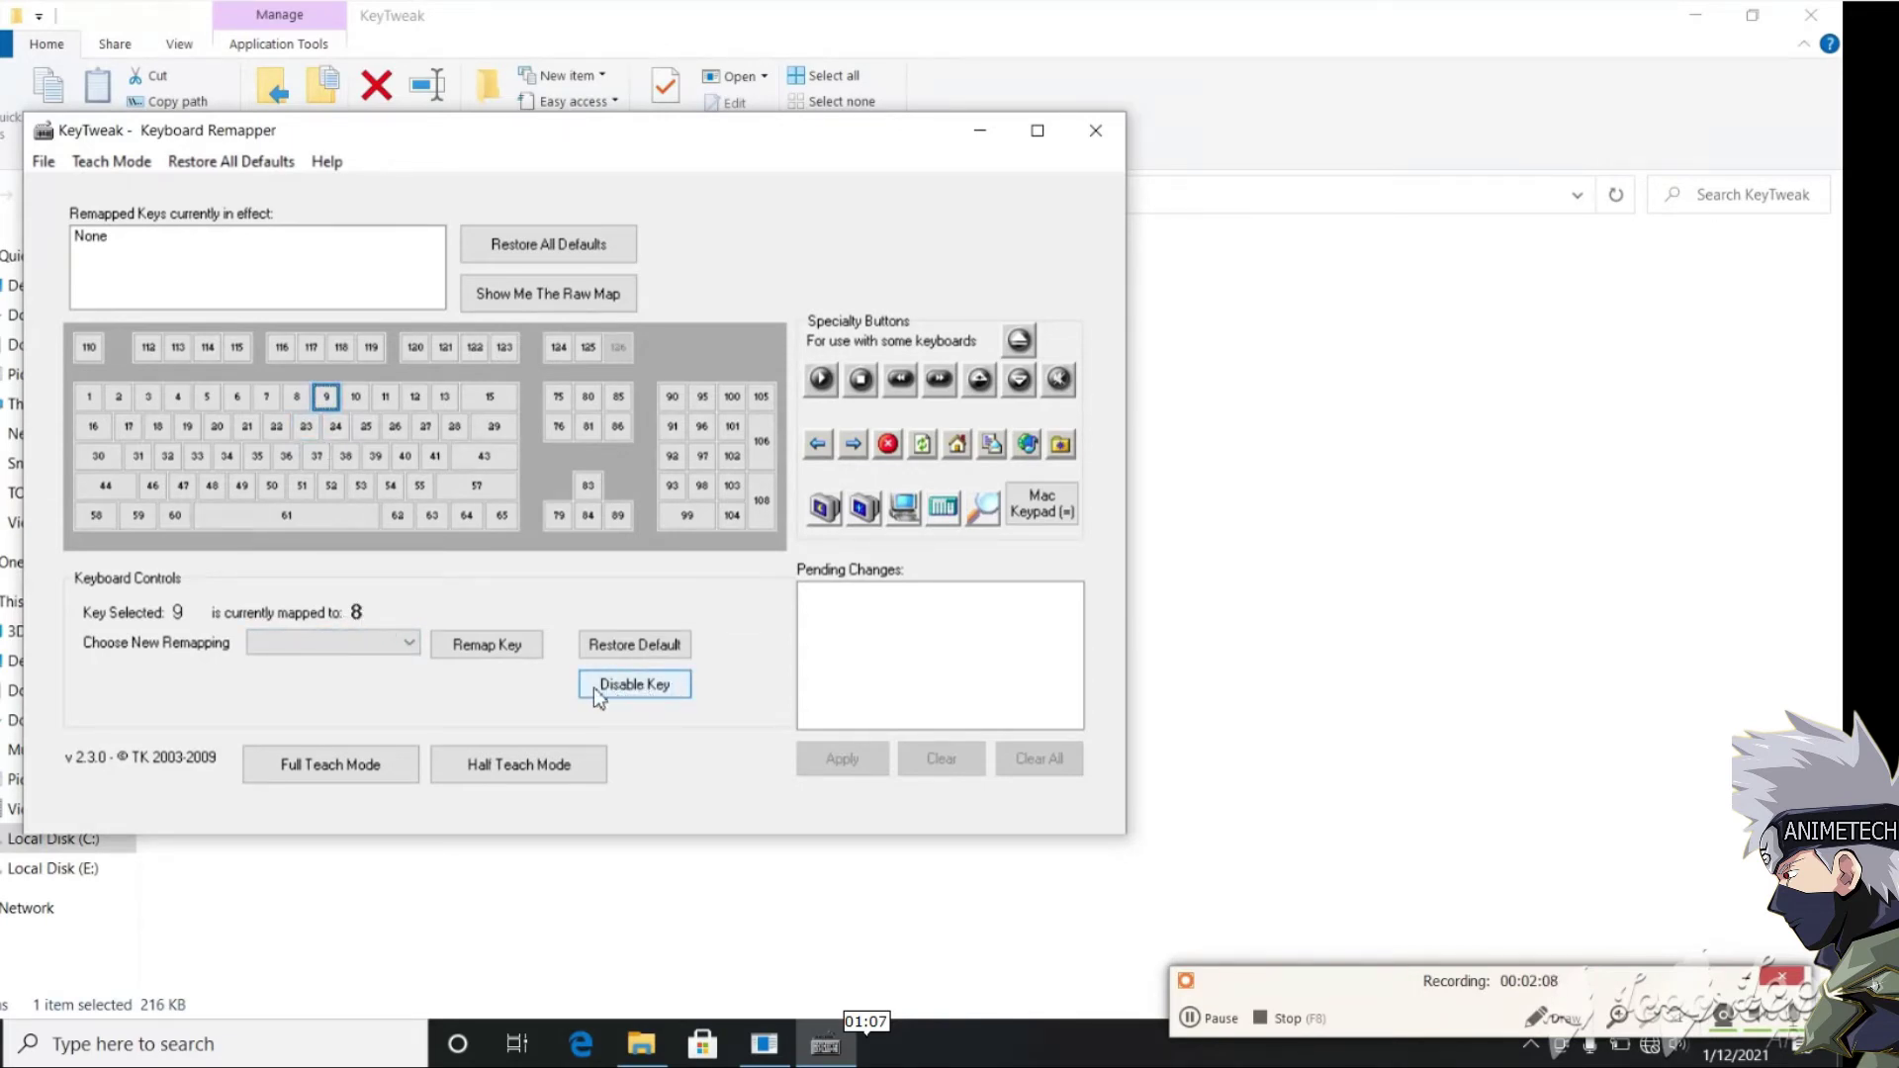
left_click(621, 687)
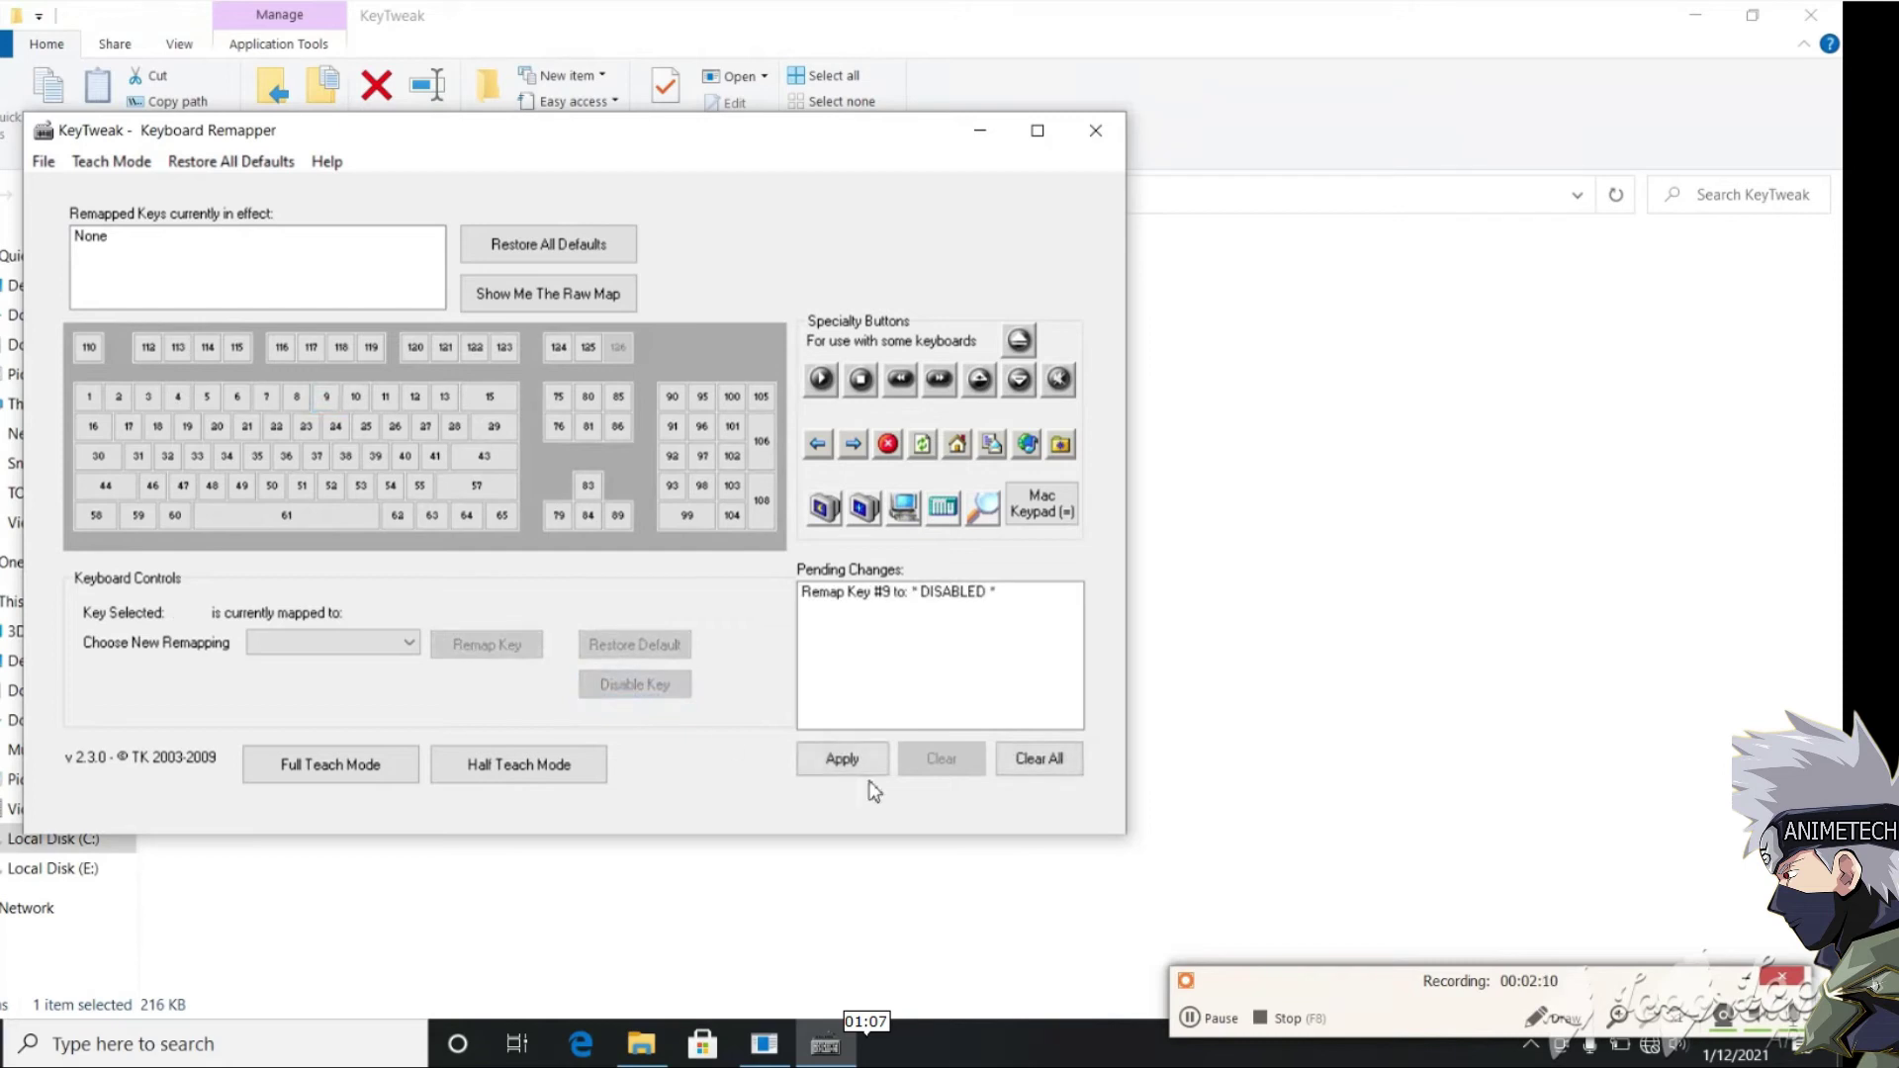
left_click(843, 759)
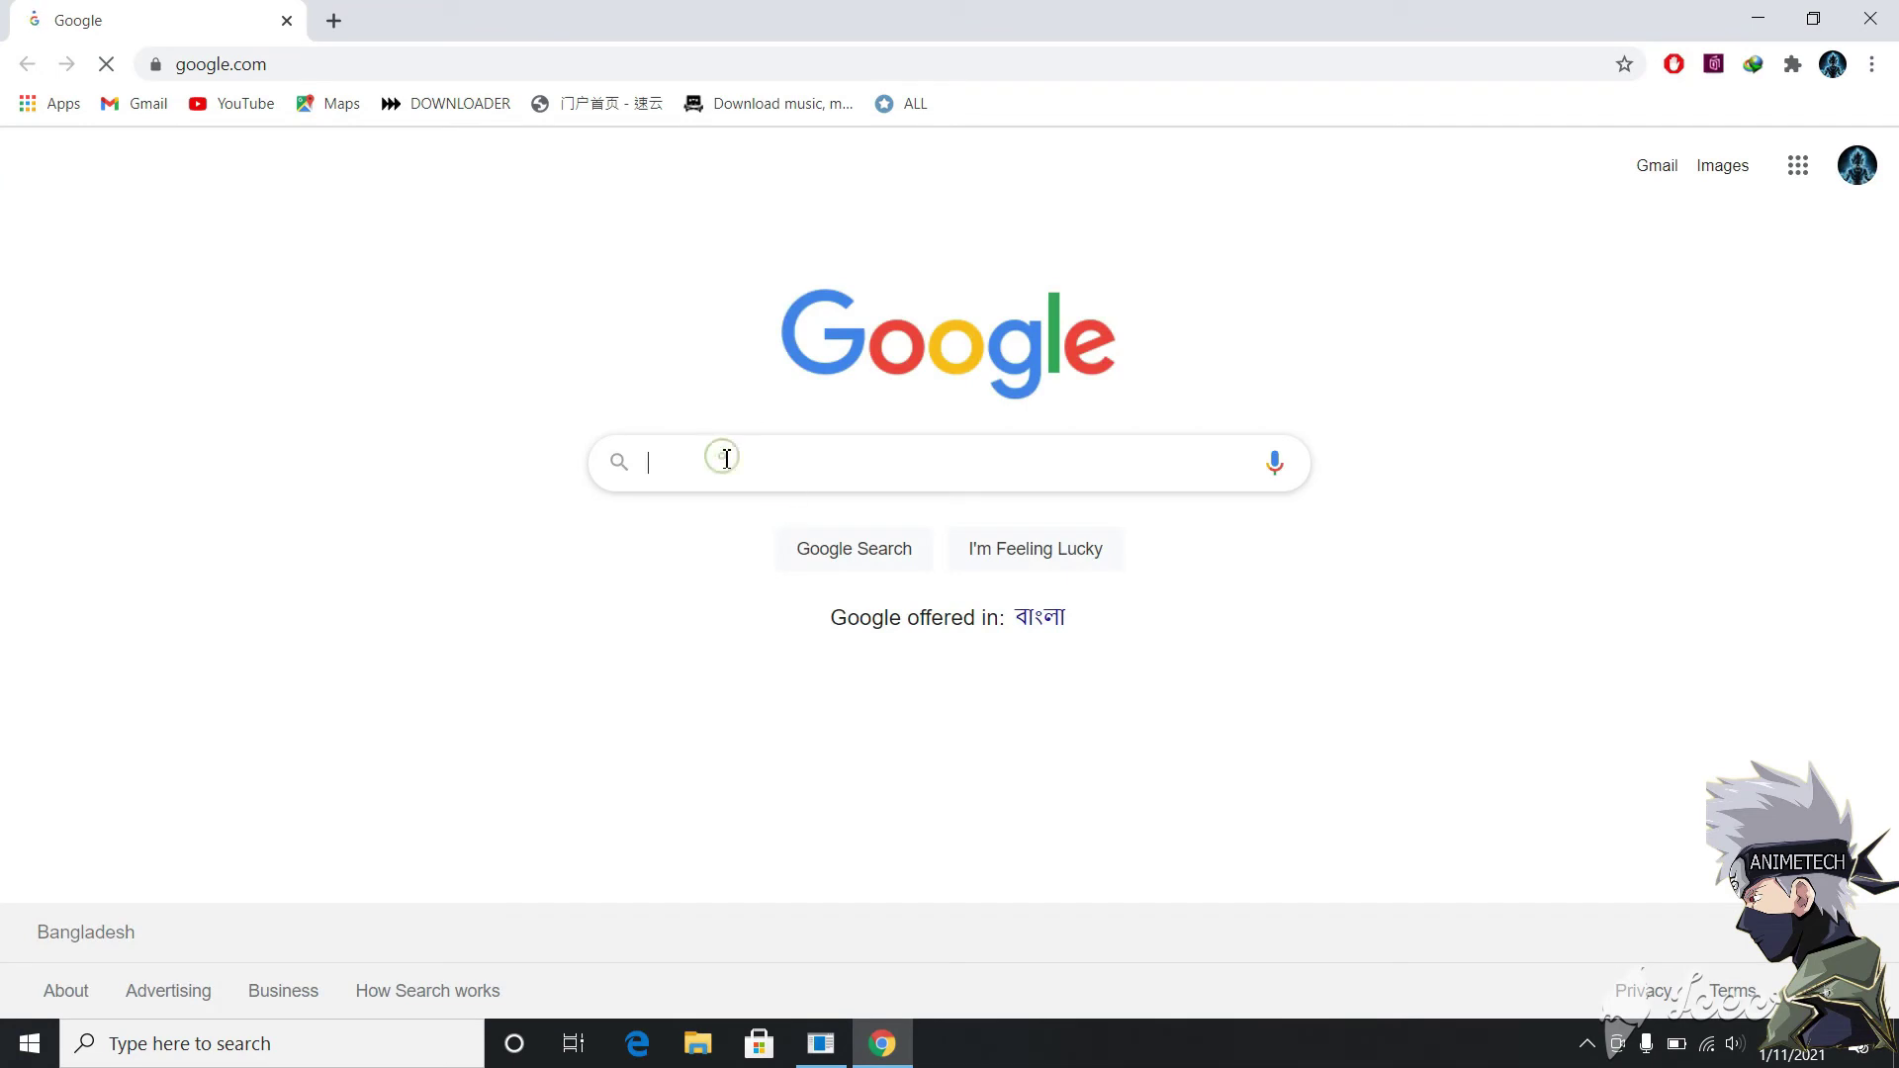
Step: Search Google for keytest again and open the Key-Test site
left_click(727, 458)
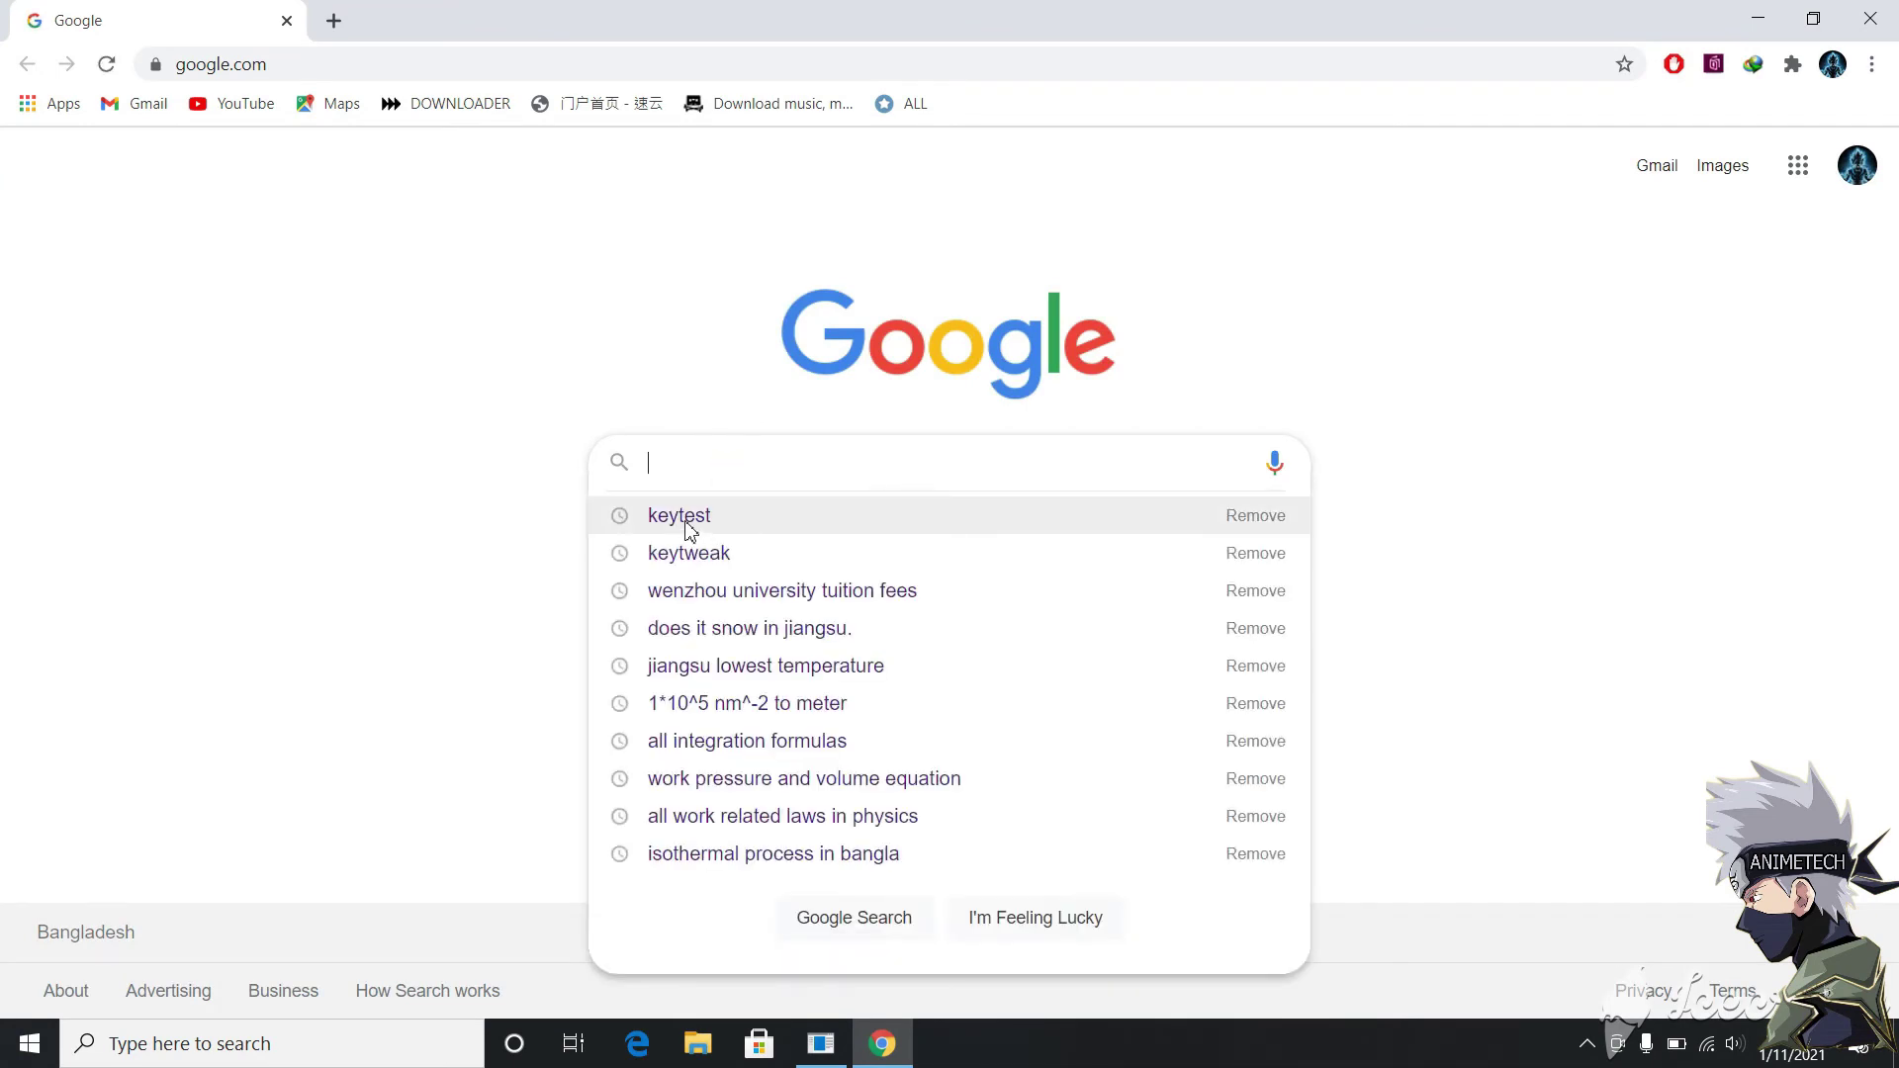
left_click(698, 518)
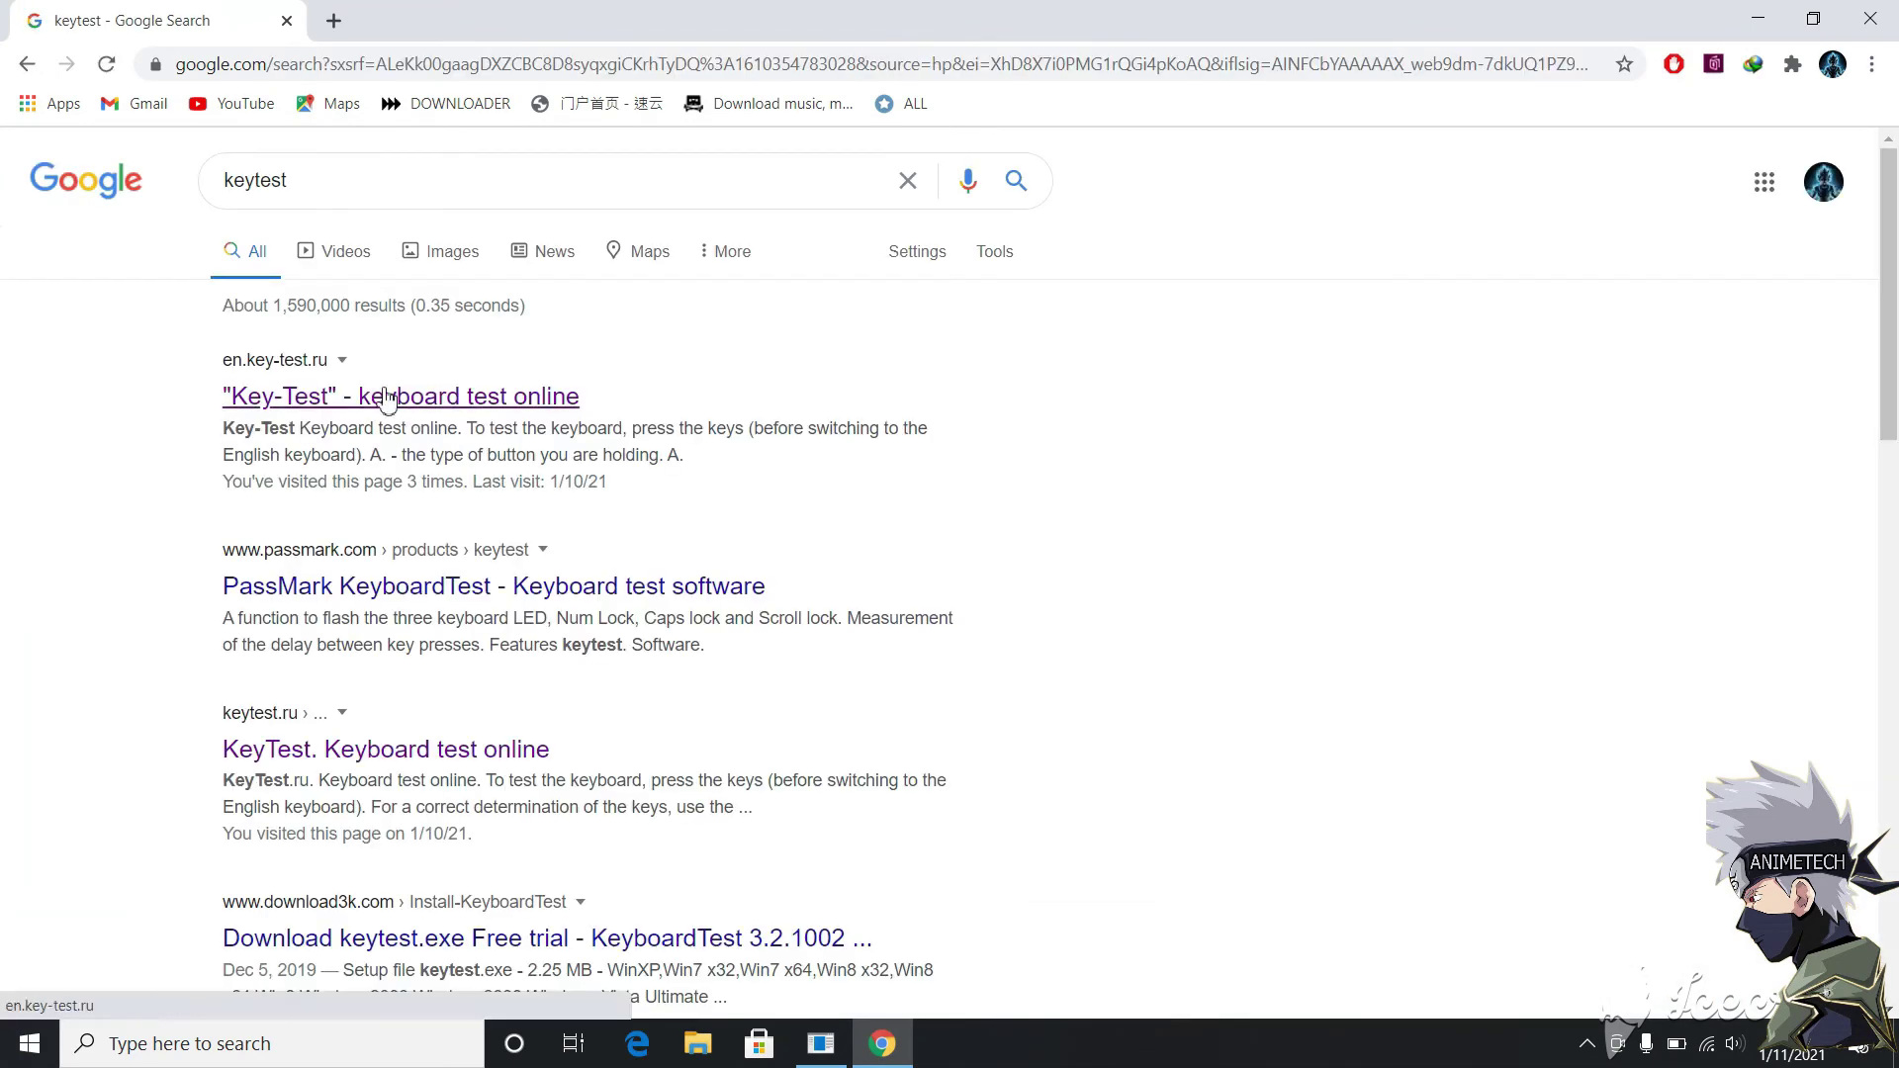
left_click(385, 403)
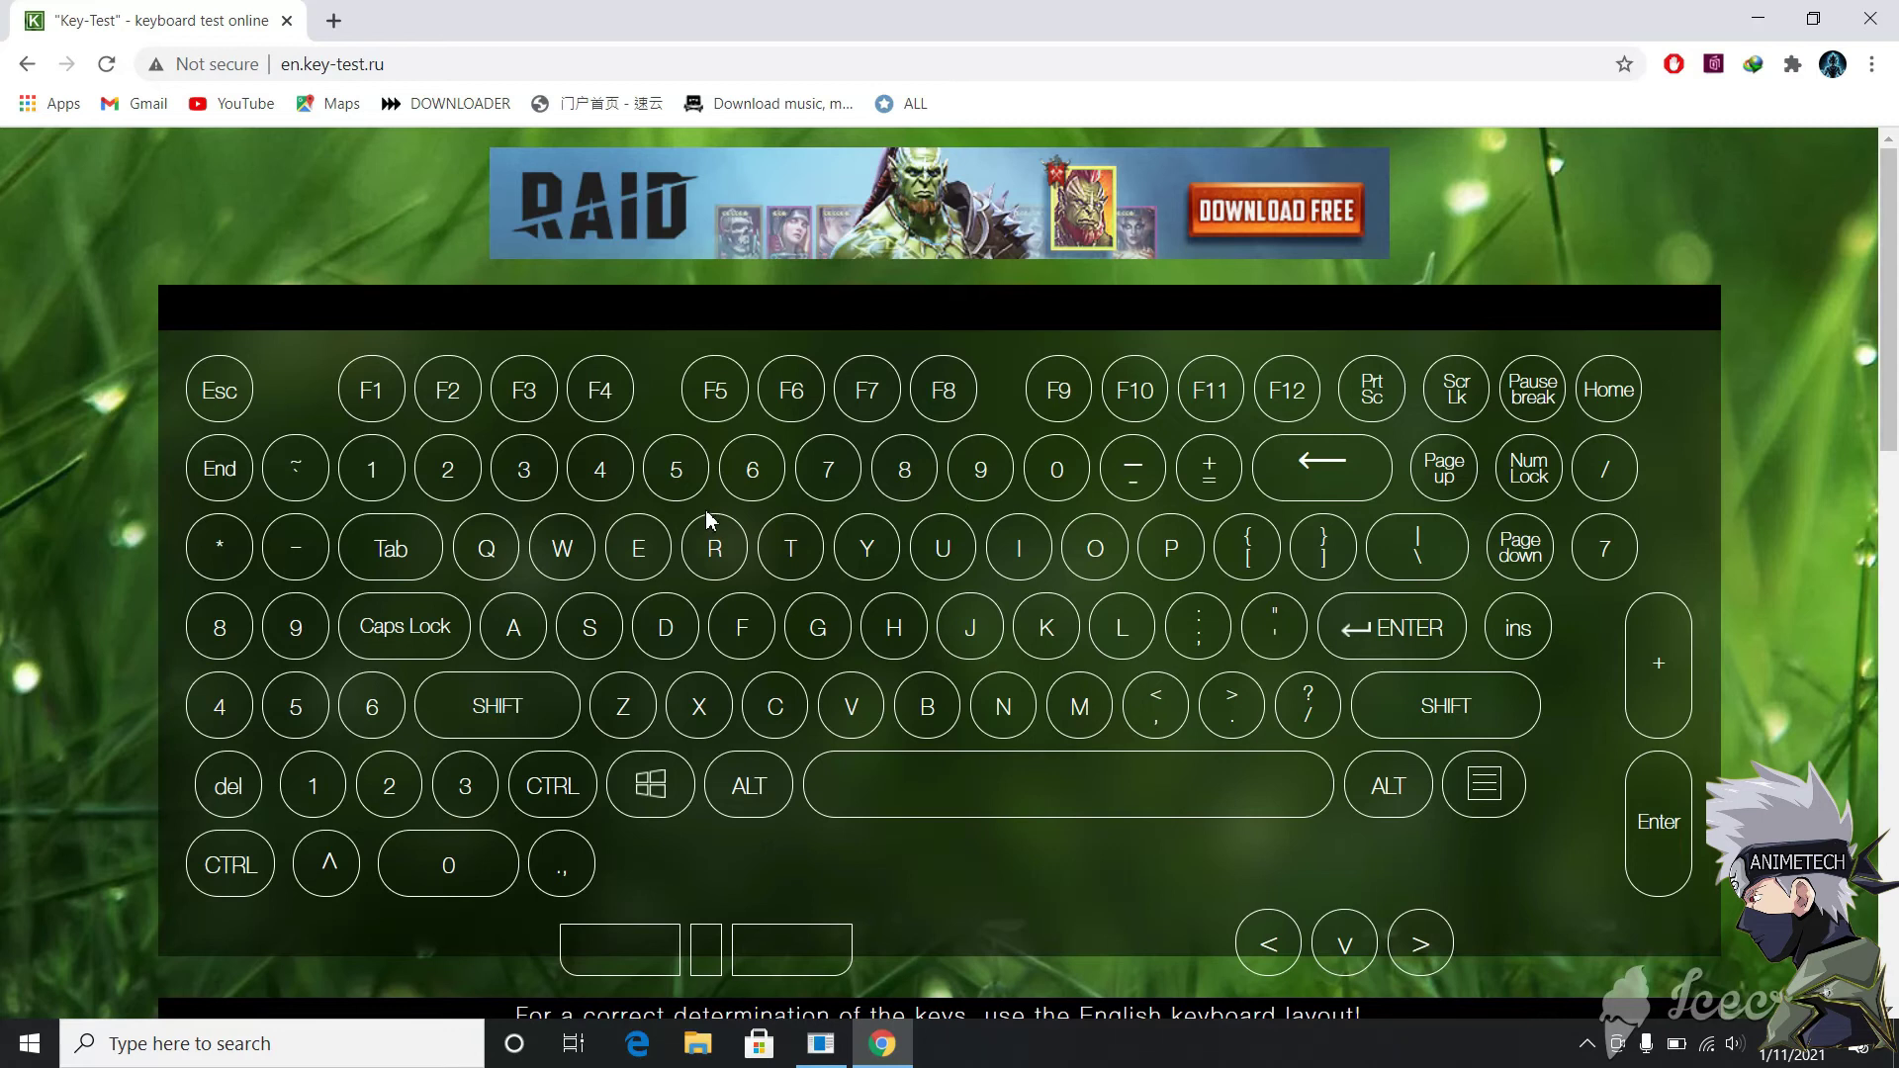
Step: Press A, B, 7, the disabled key twice and Up twice to check the log
key("a")
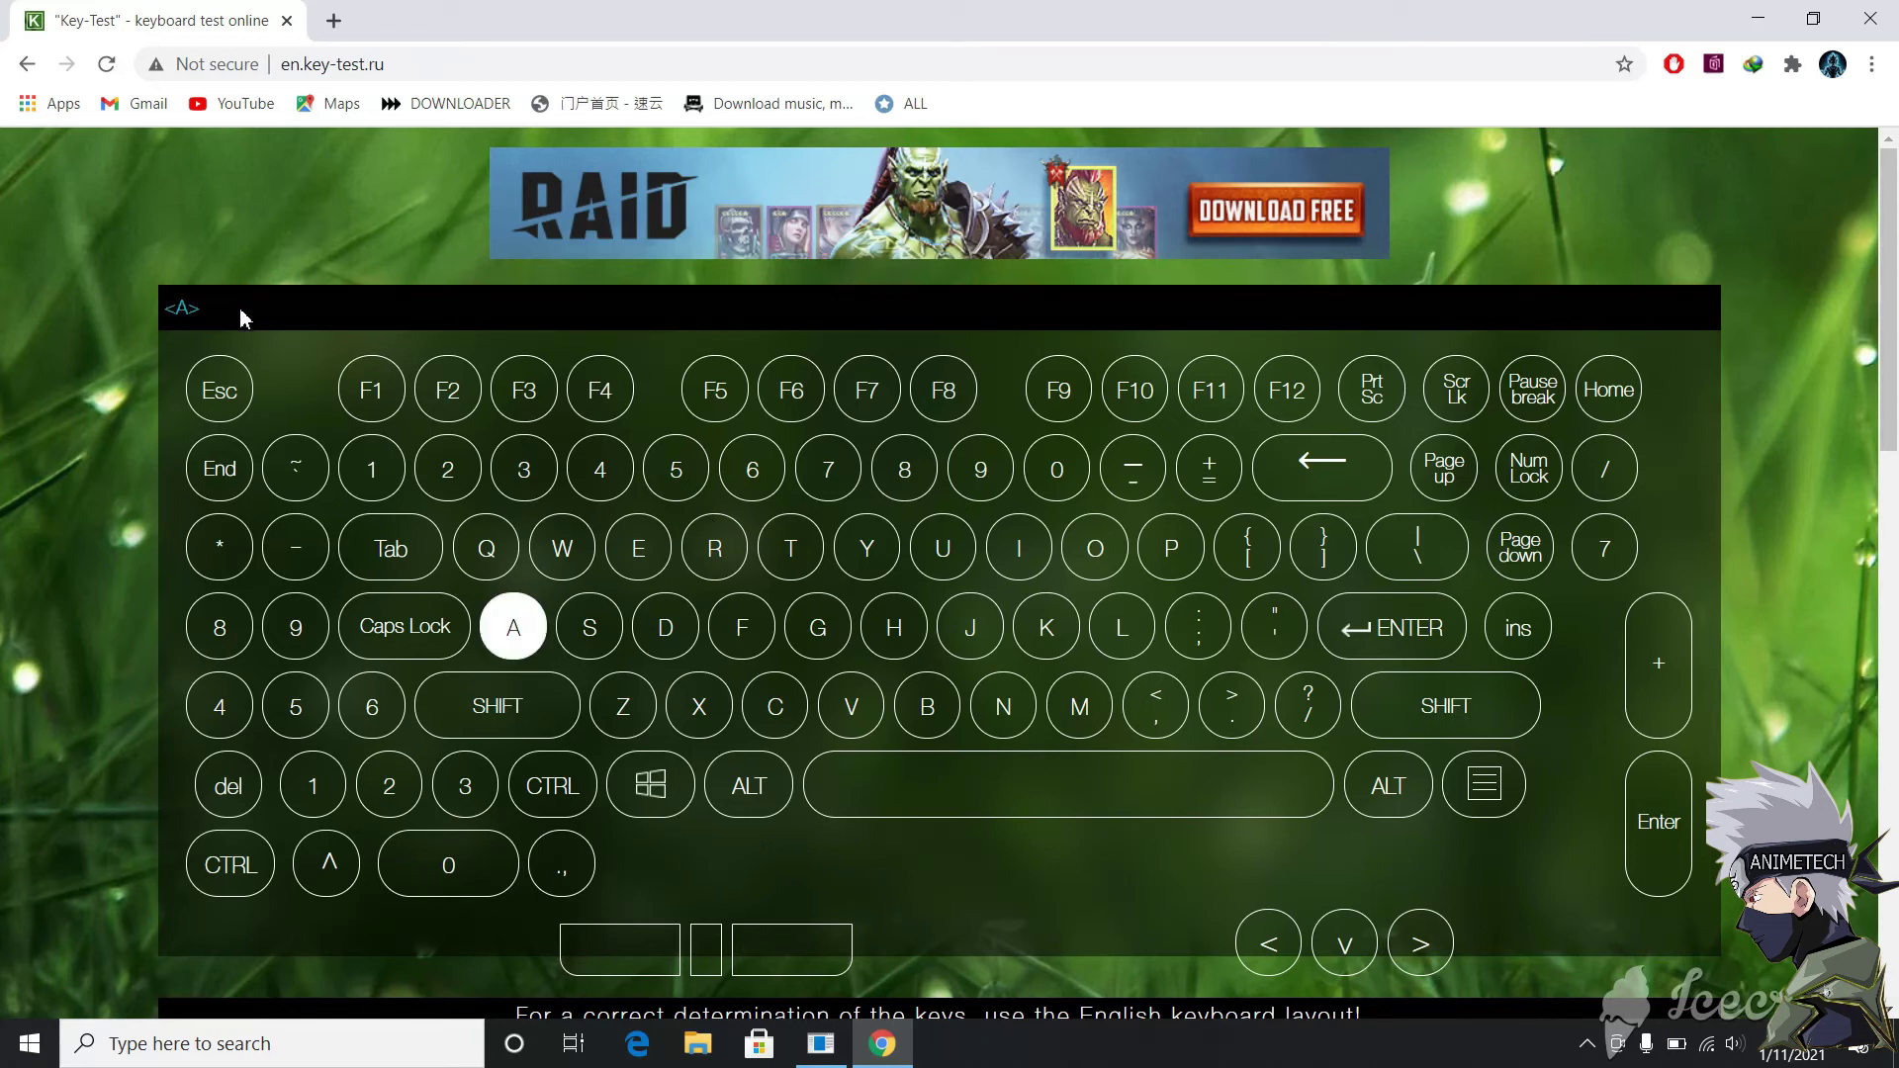
key("b")
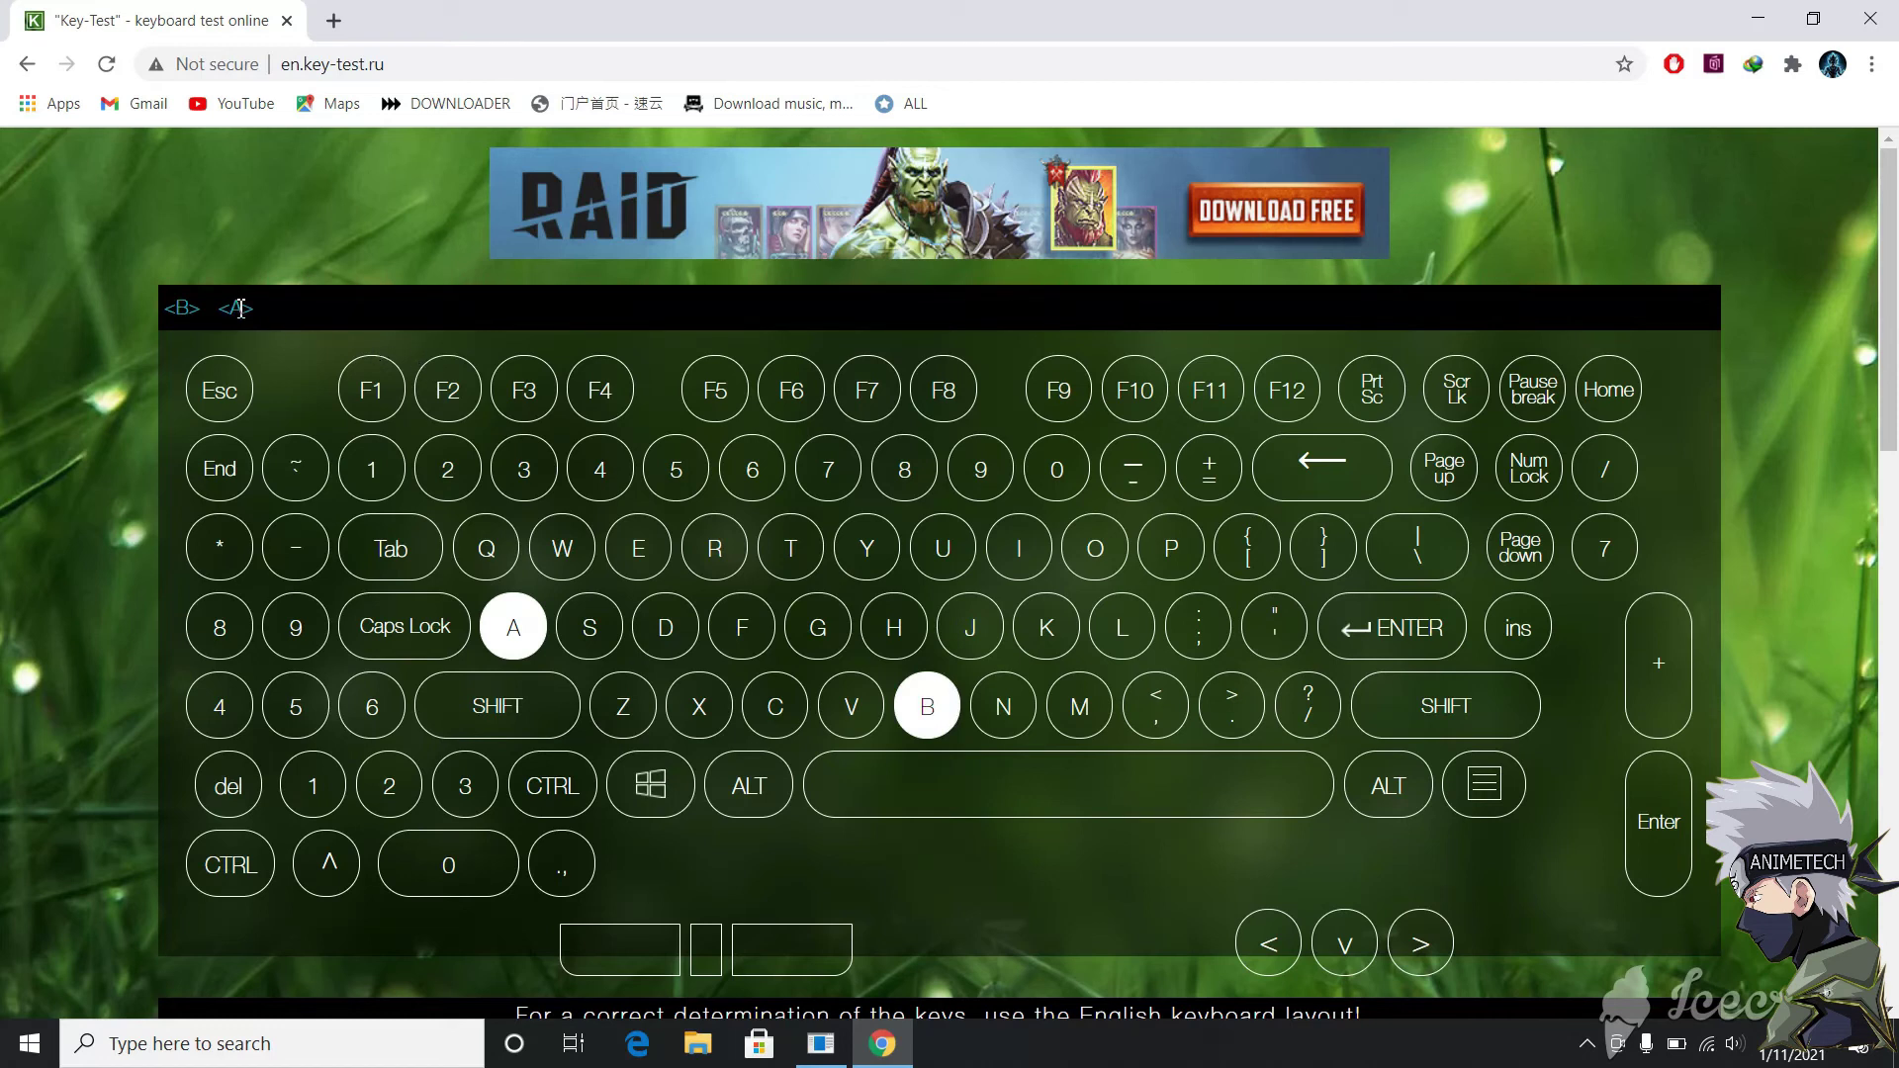
key("7")
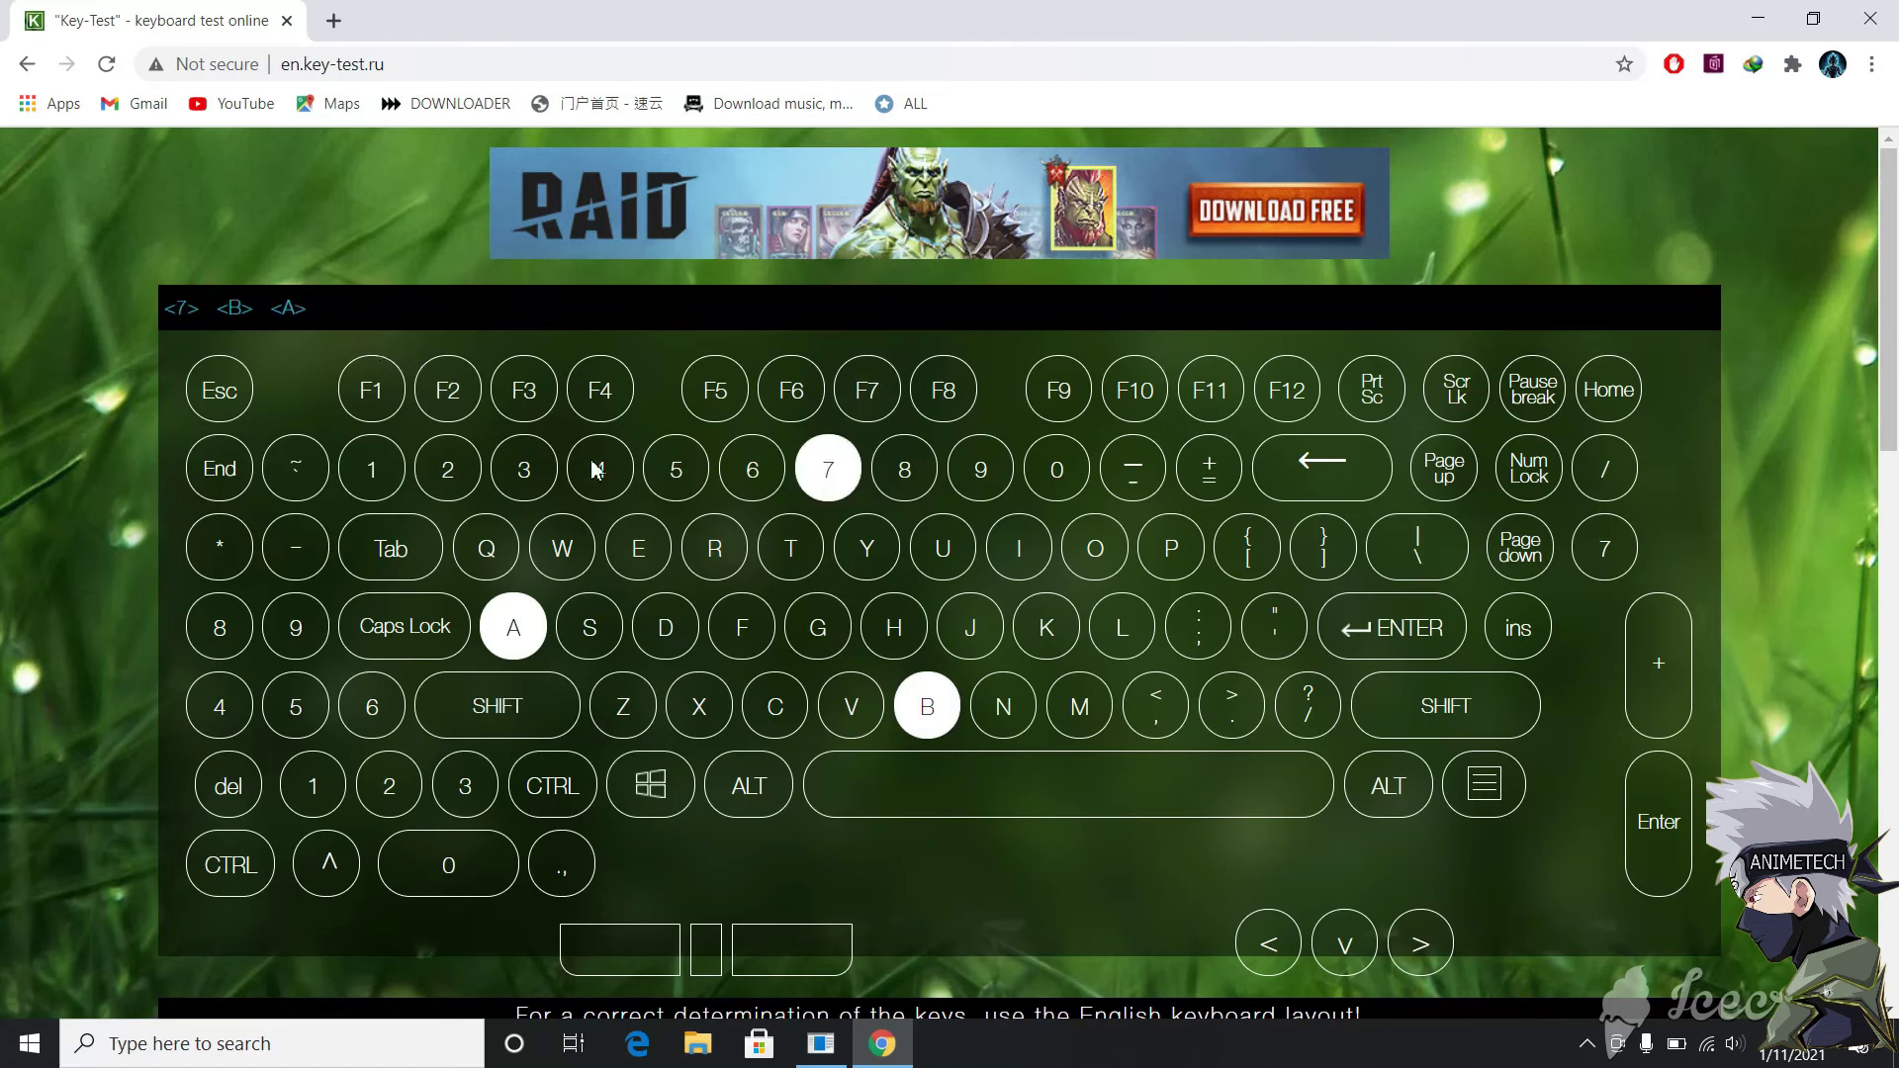
key("XF86AudioRaiseVolume")
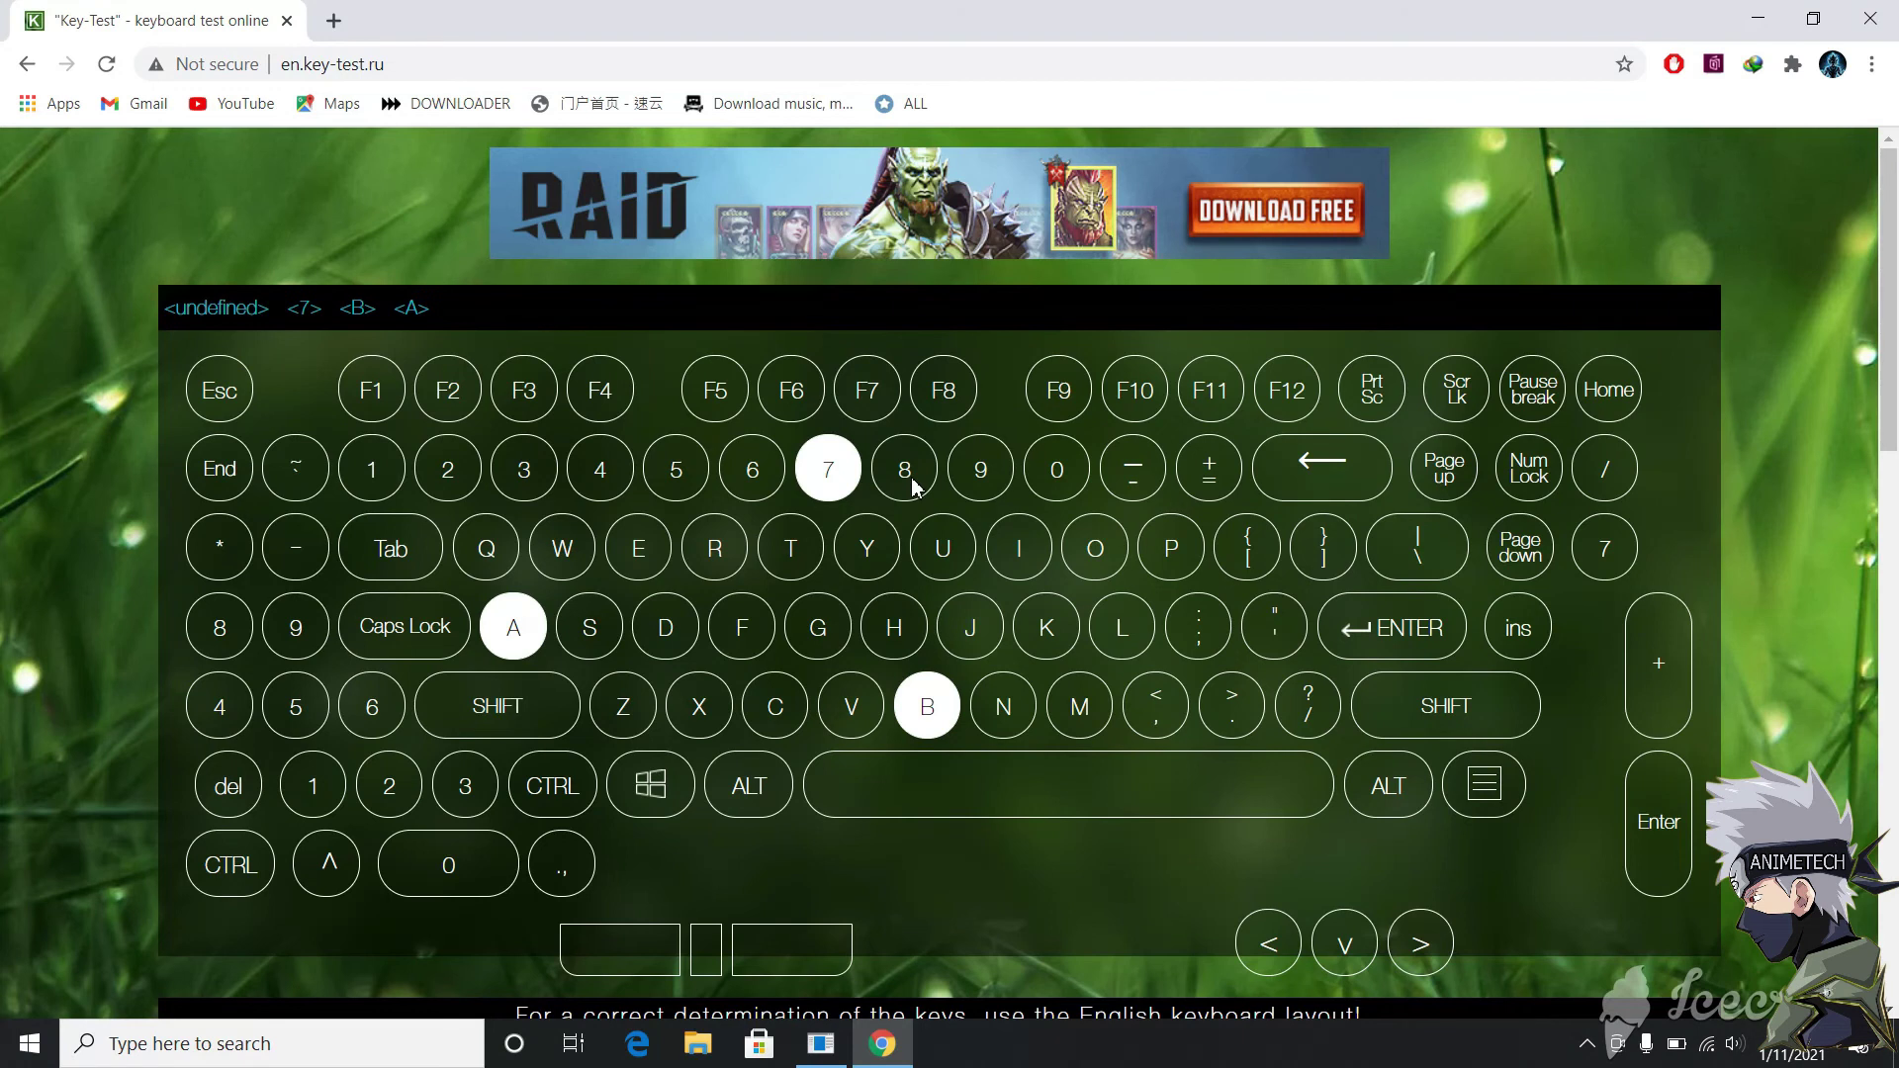
key("XF86AudioRaiseVolume")
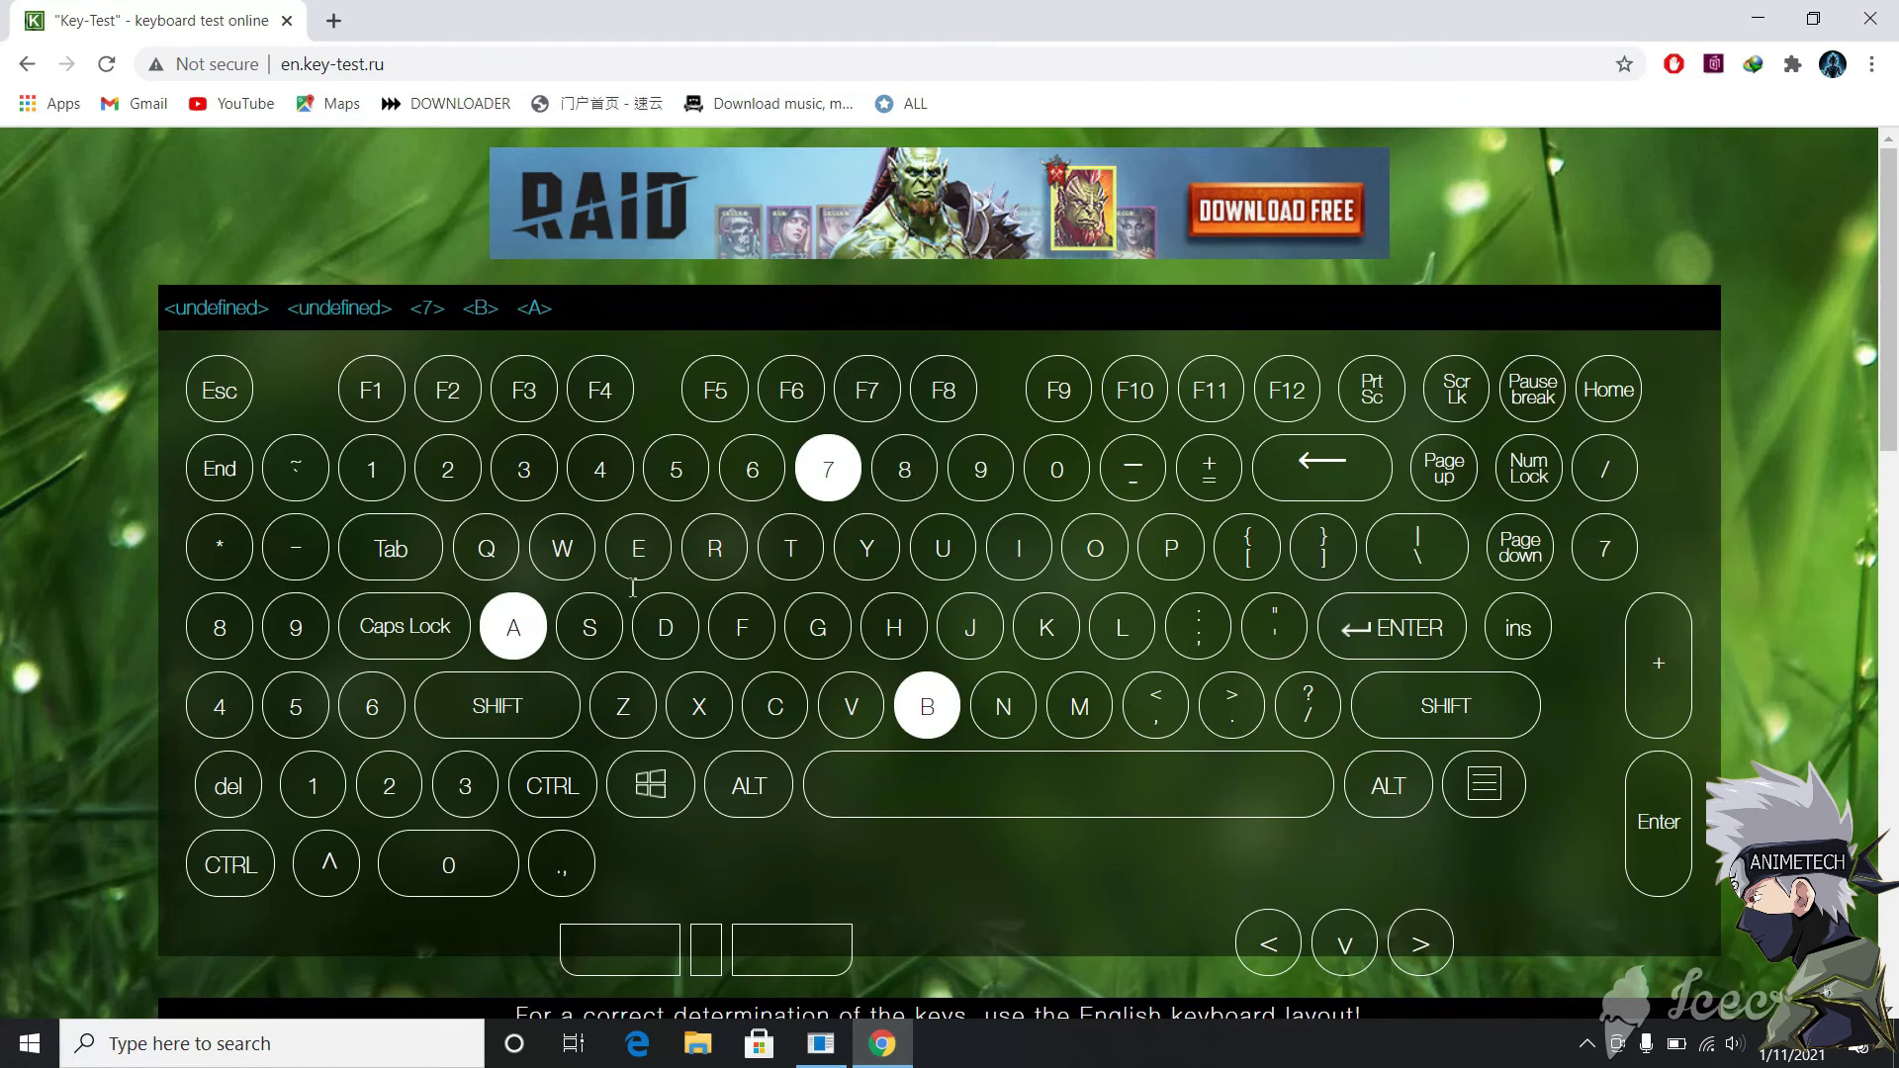
key("Up")
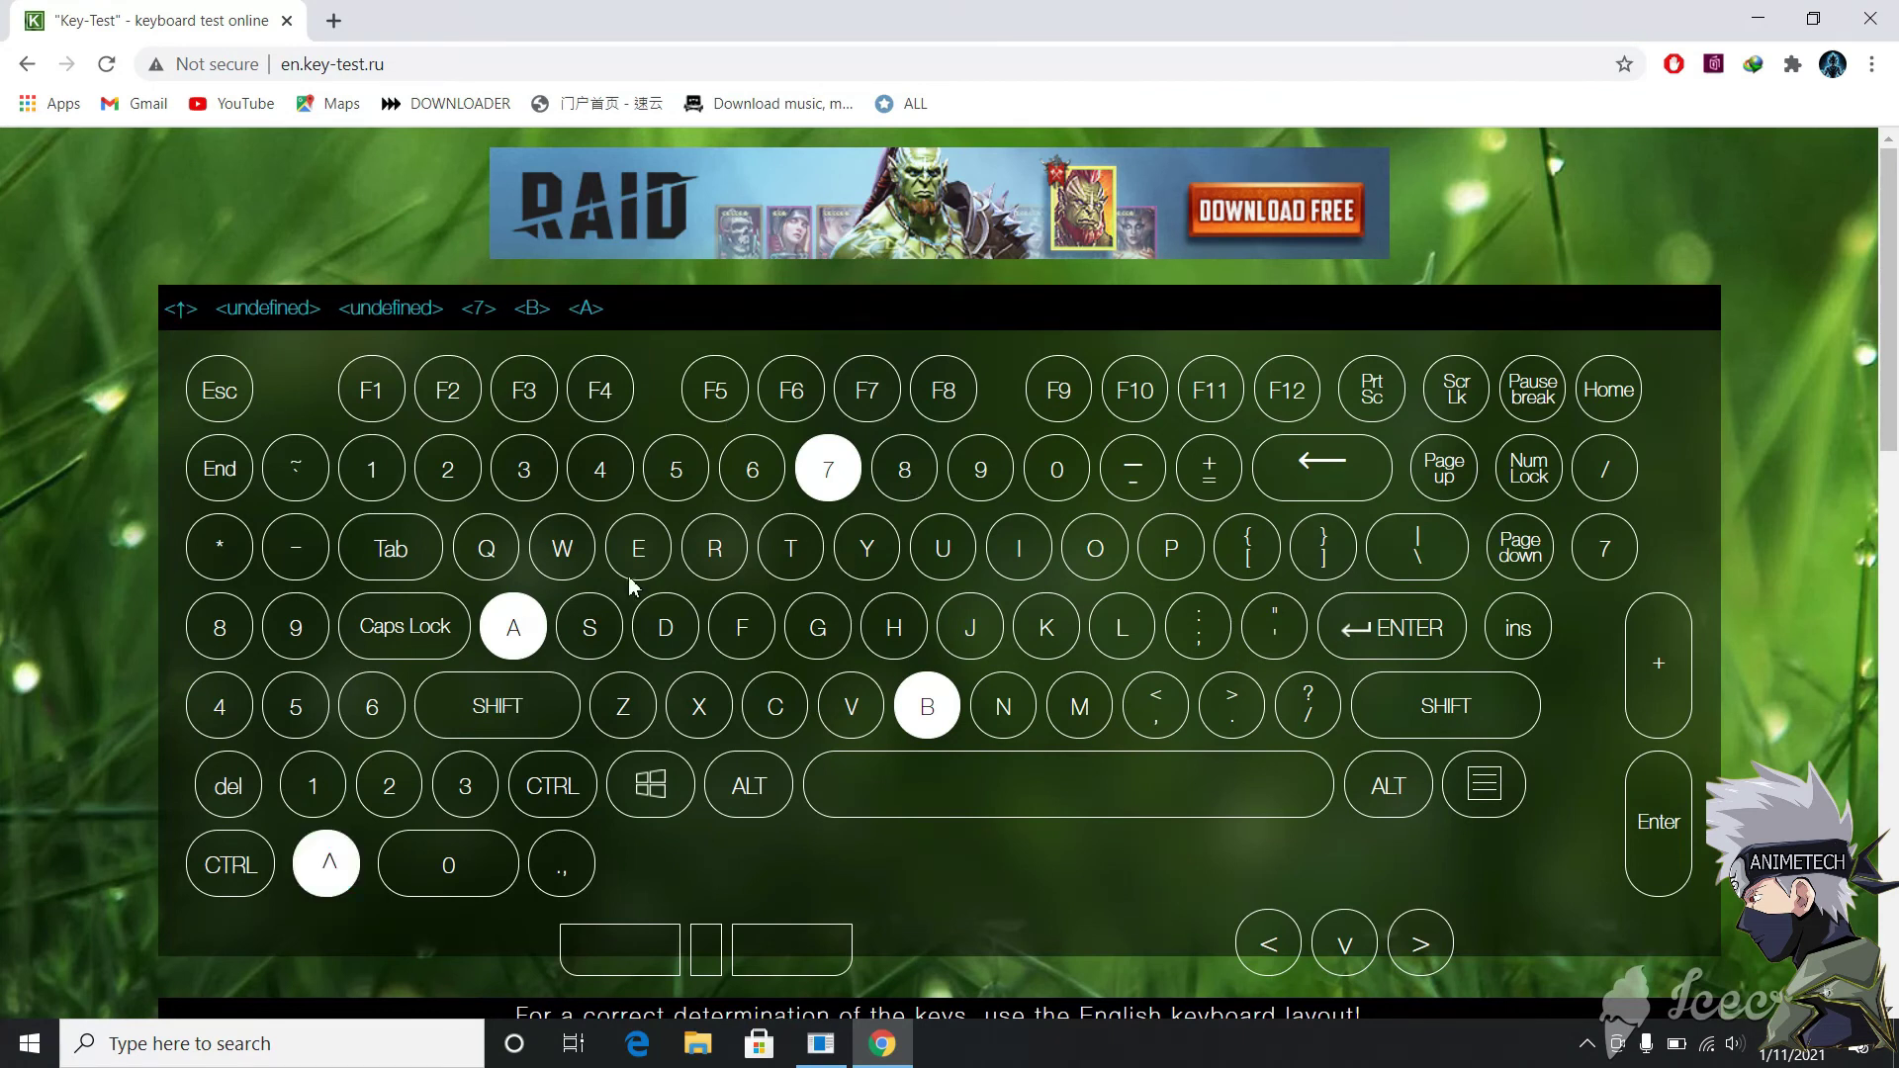
key("Up")
key("Up")
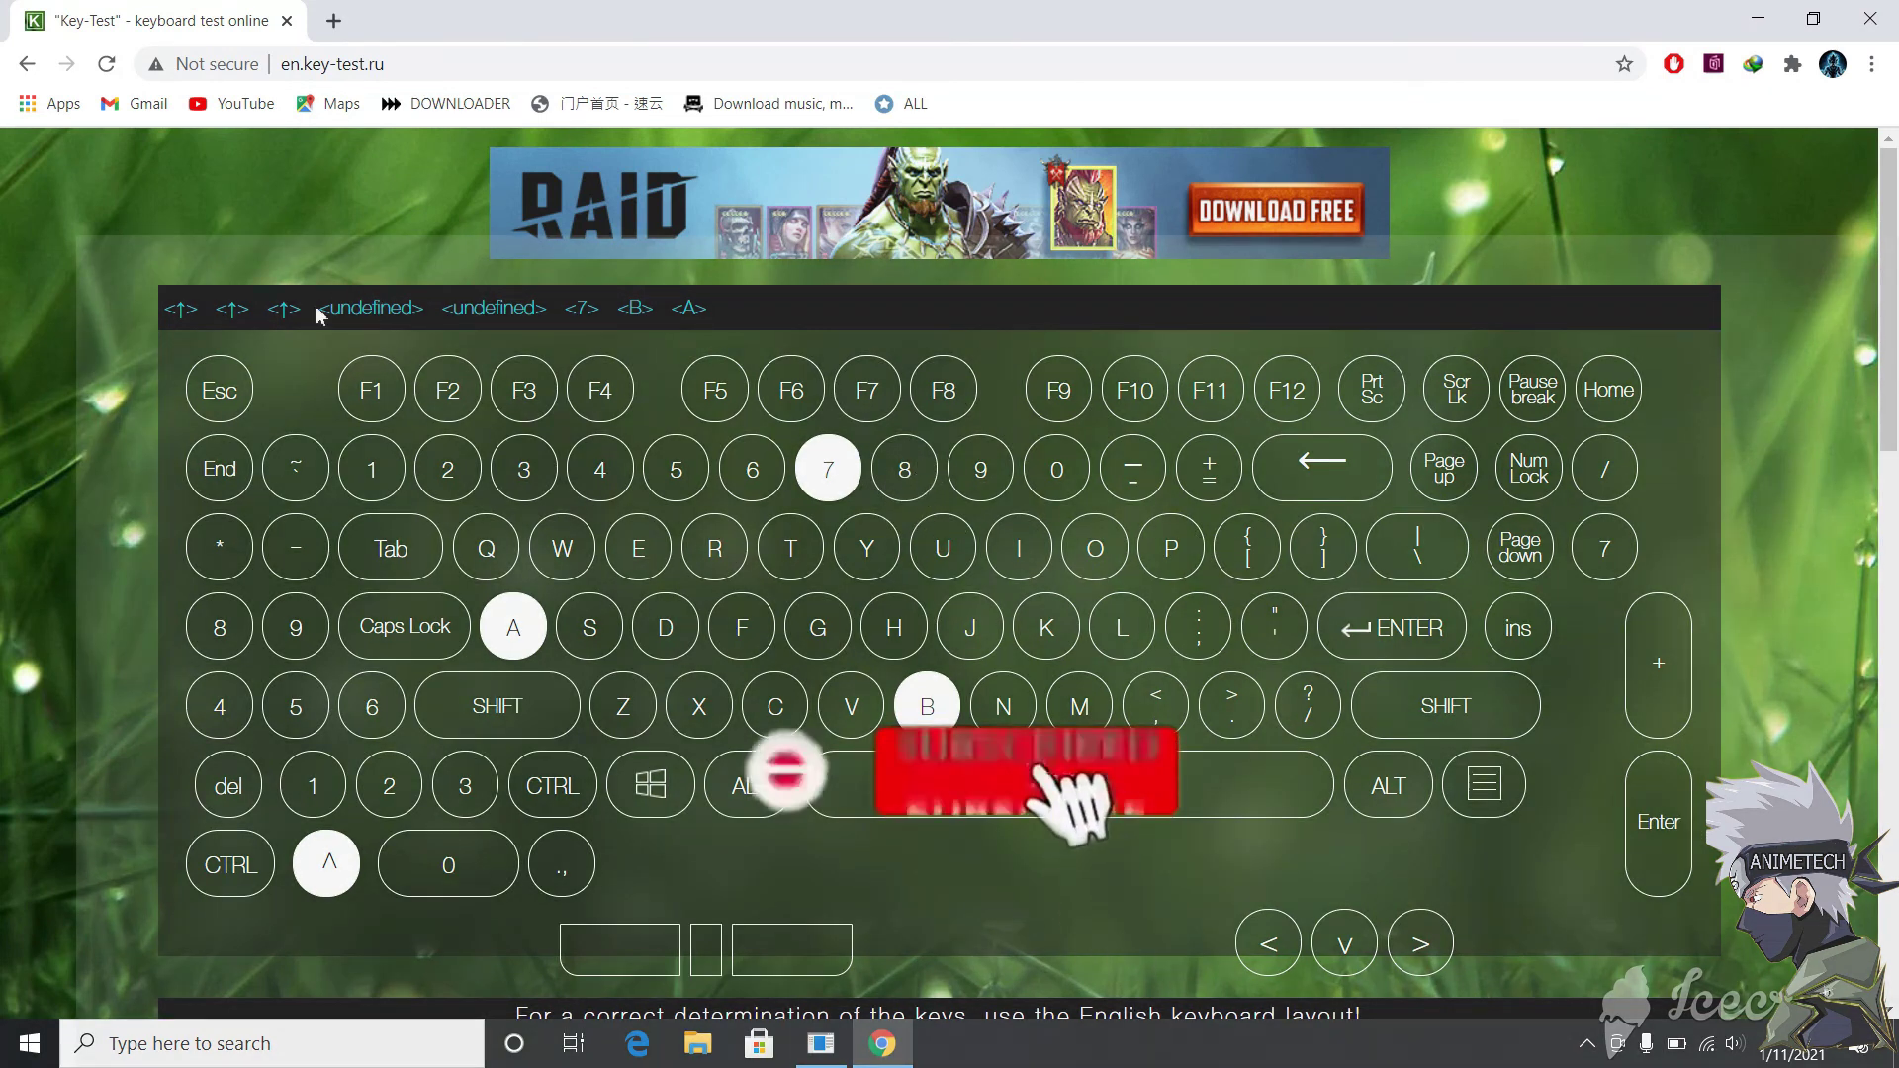
Step: Press W, E and R so the log records <W>, <E> and <R>
key("w")
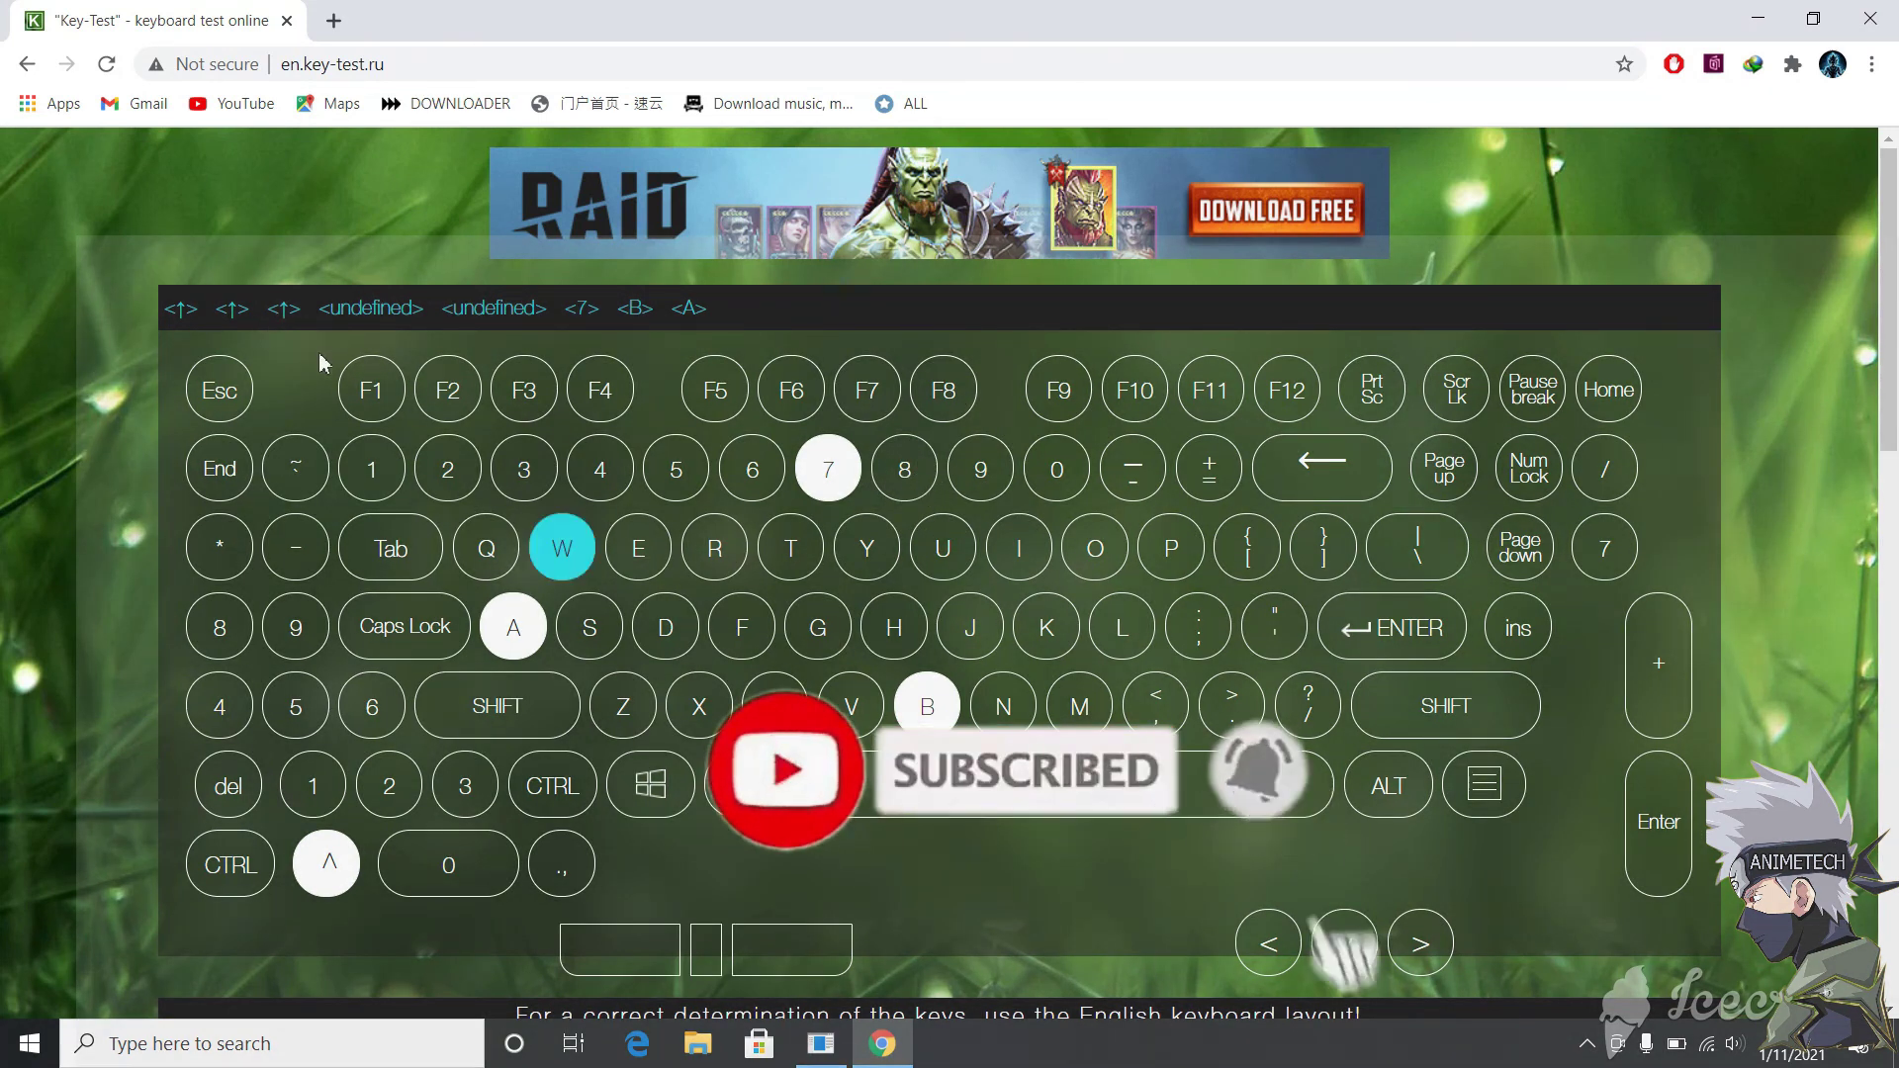
key("e")
key("r")
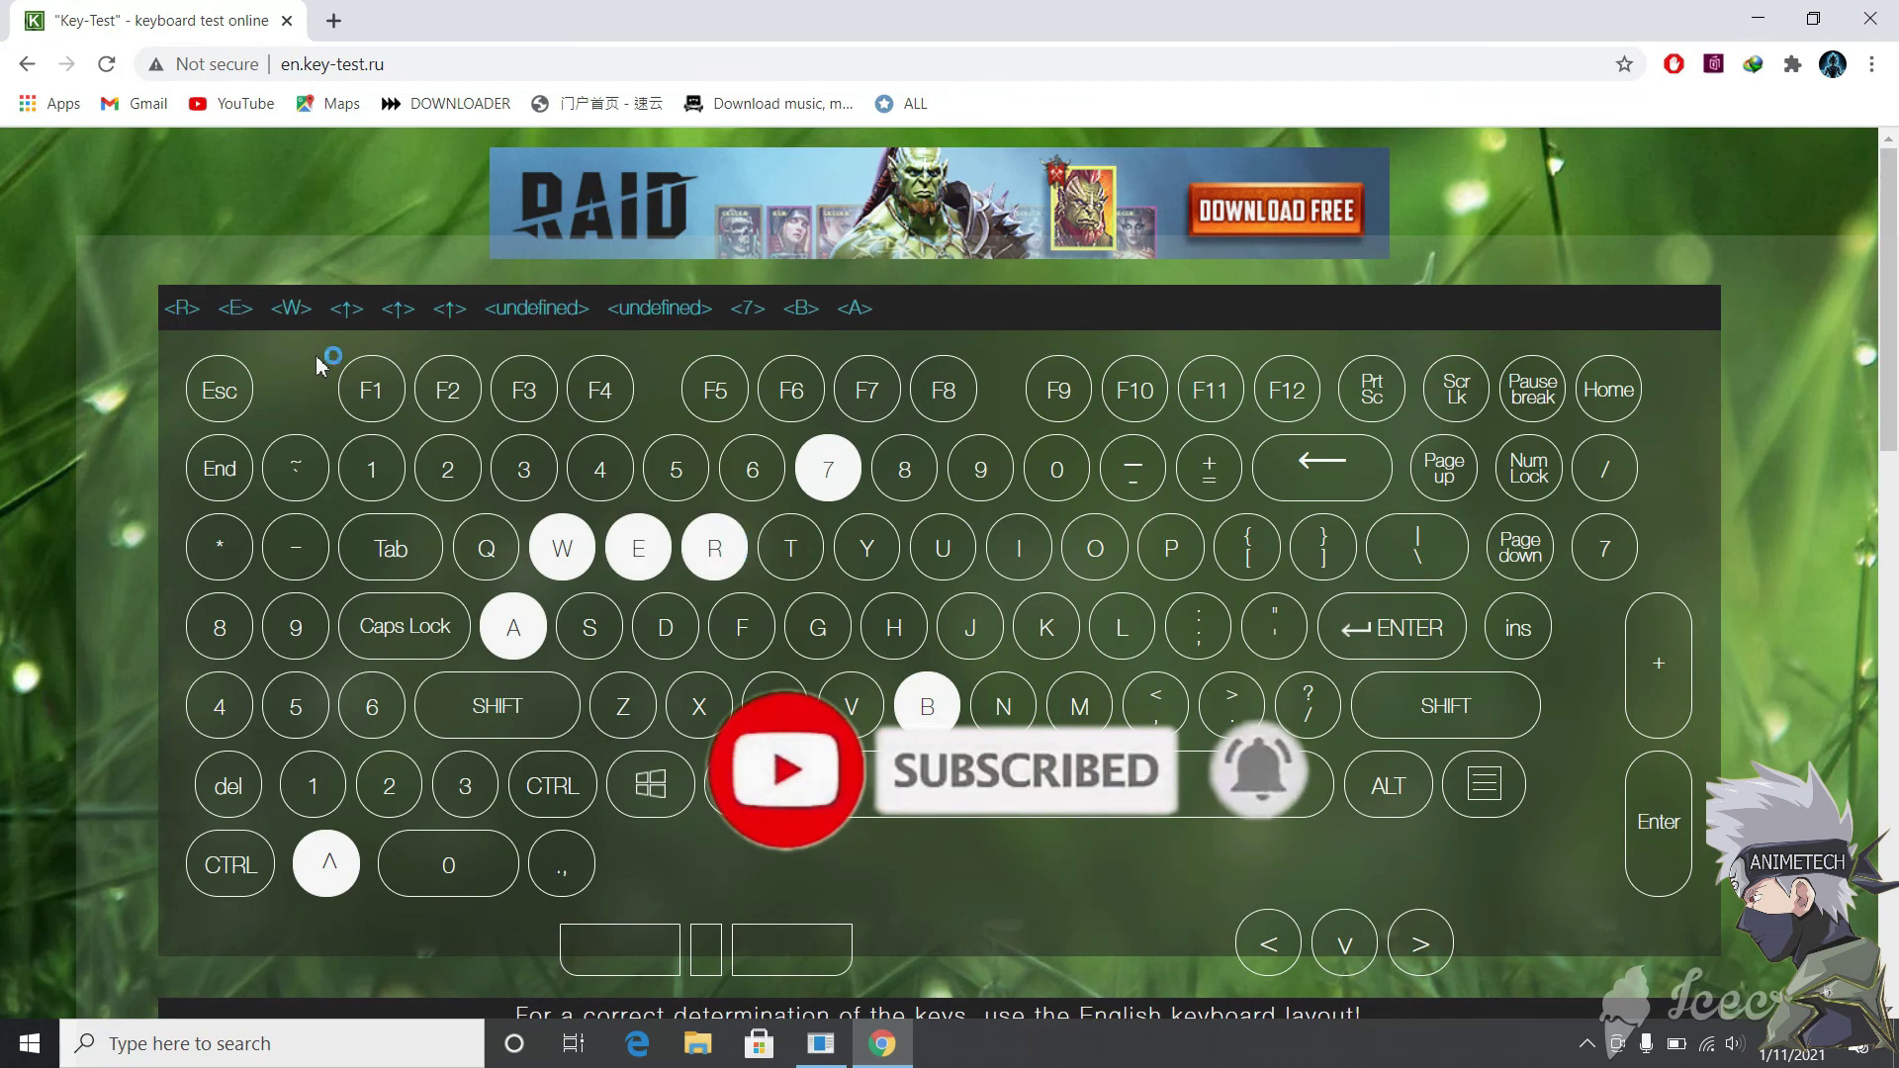